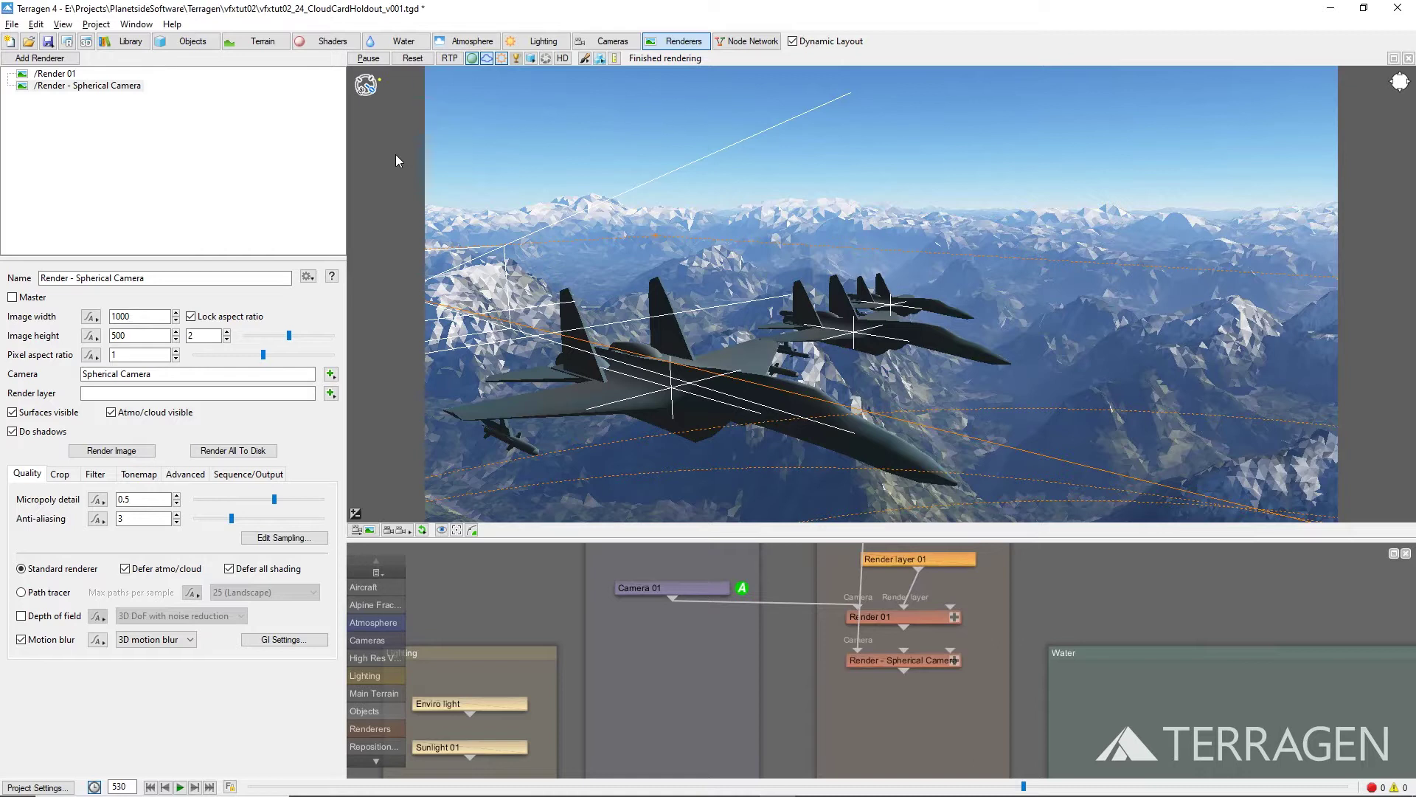
Step: Add a new Card object, Card 01, to the scene from the Objects list
click(190, 41)
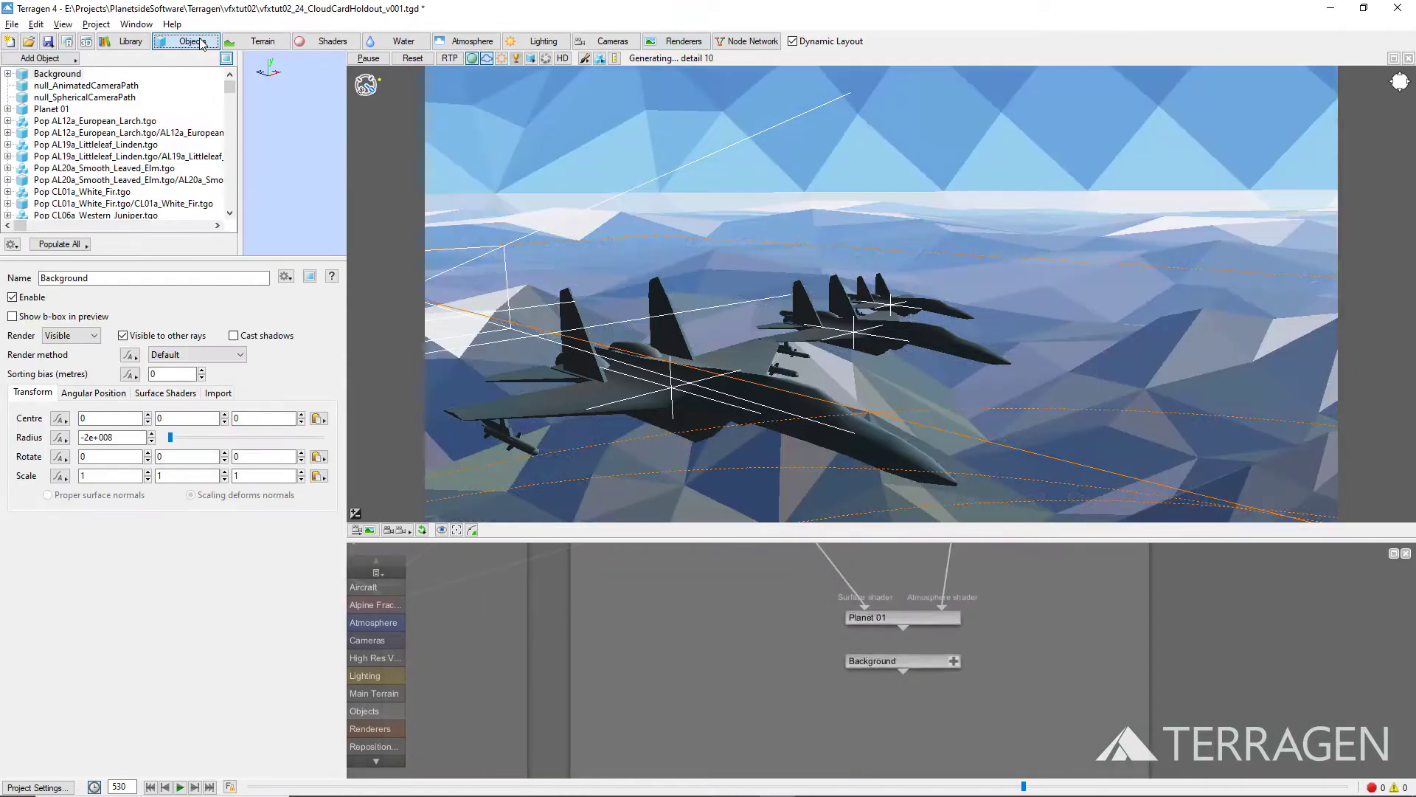
click(65, 59)
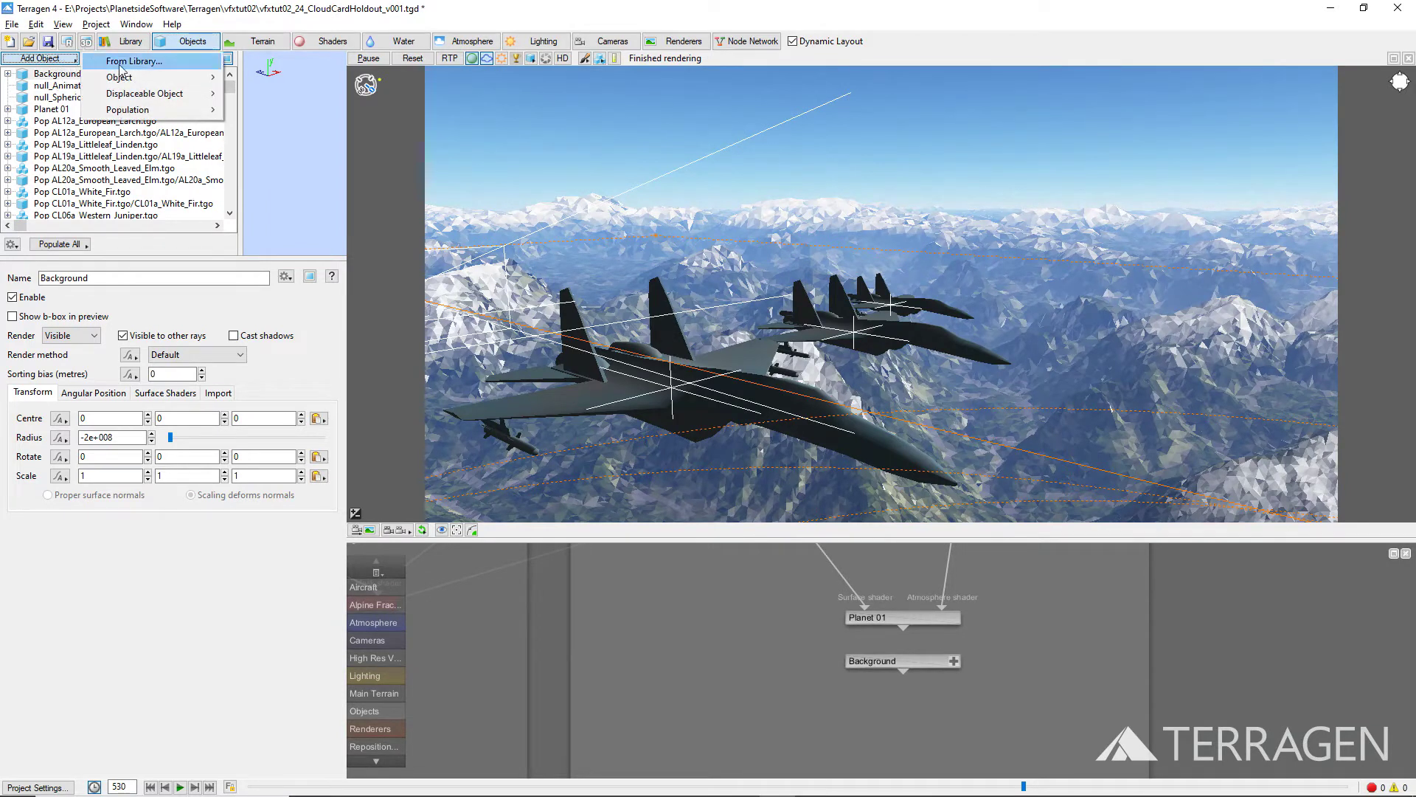
mouse_move(139, 80)
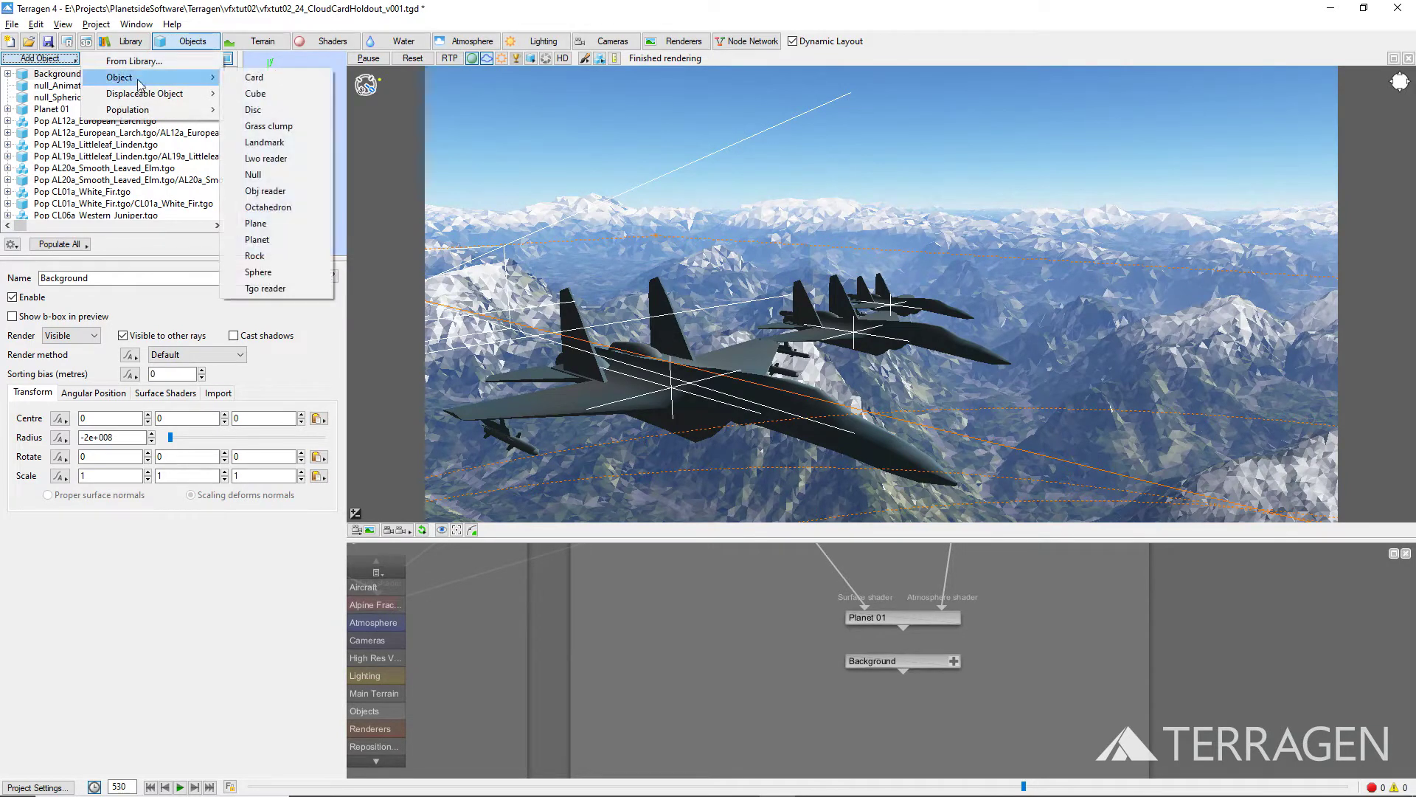
click(292, 81)
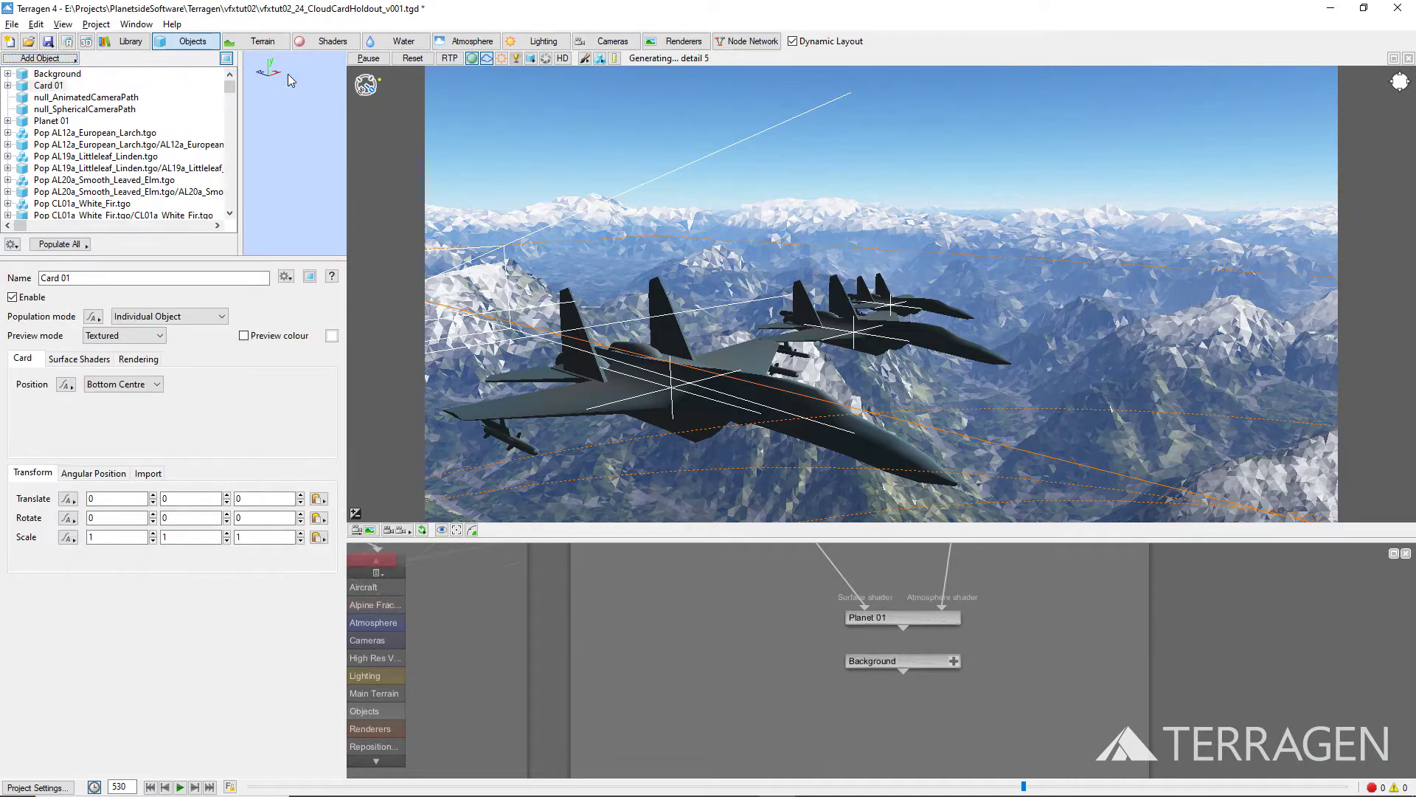
Step: Centre the preview on Card 01
right_click(713, 275)
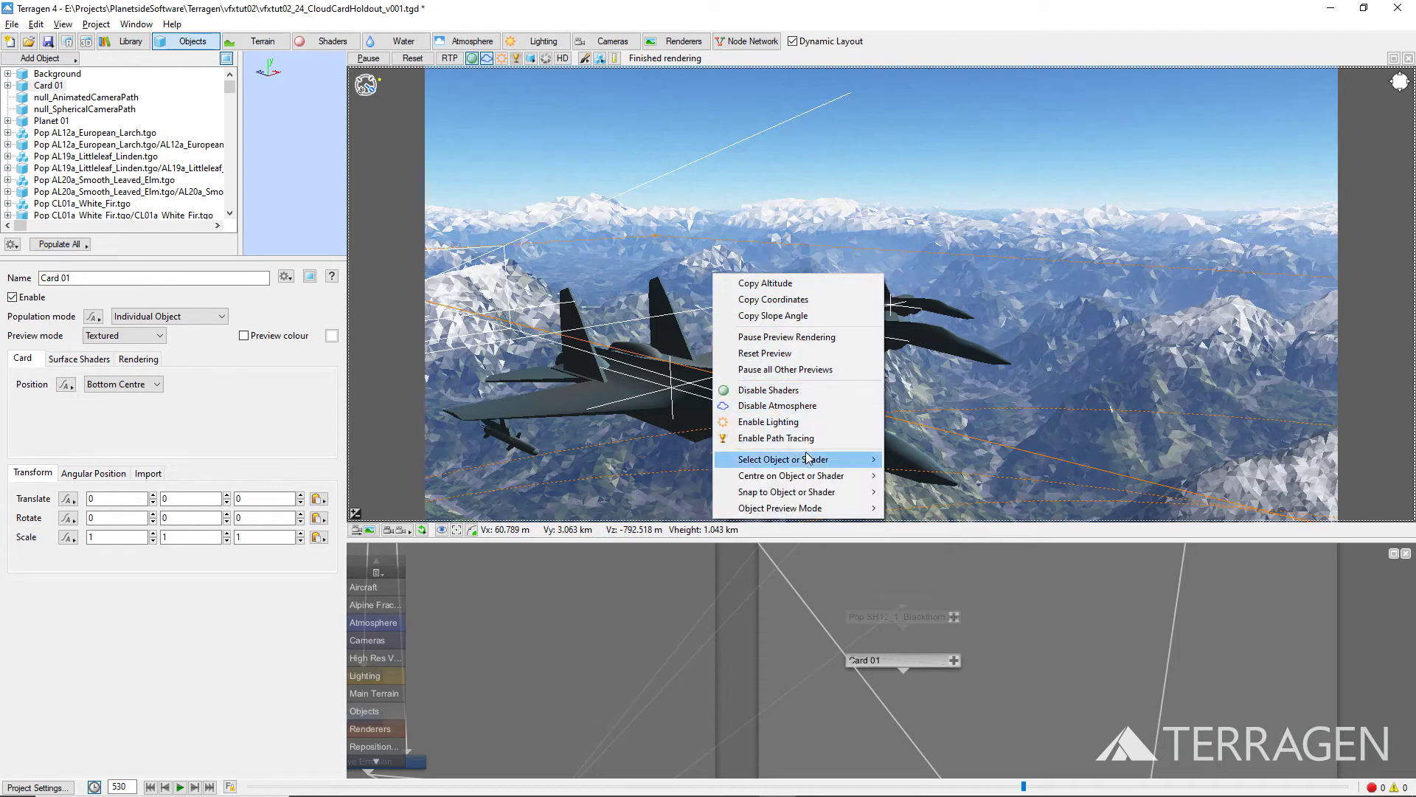
mouse_move(821, 475)
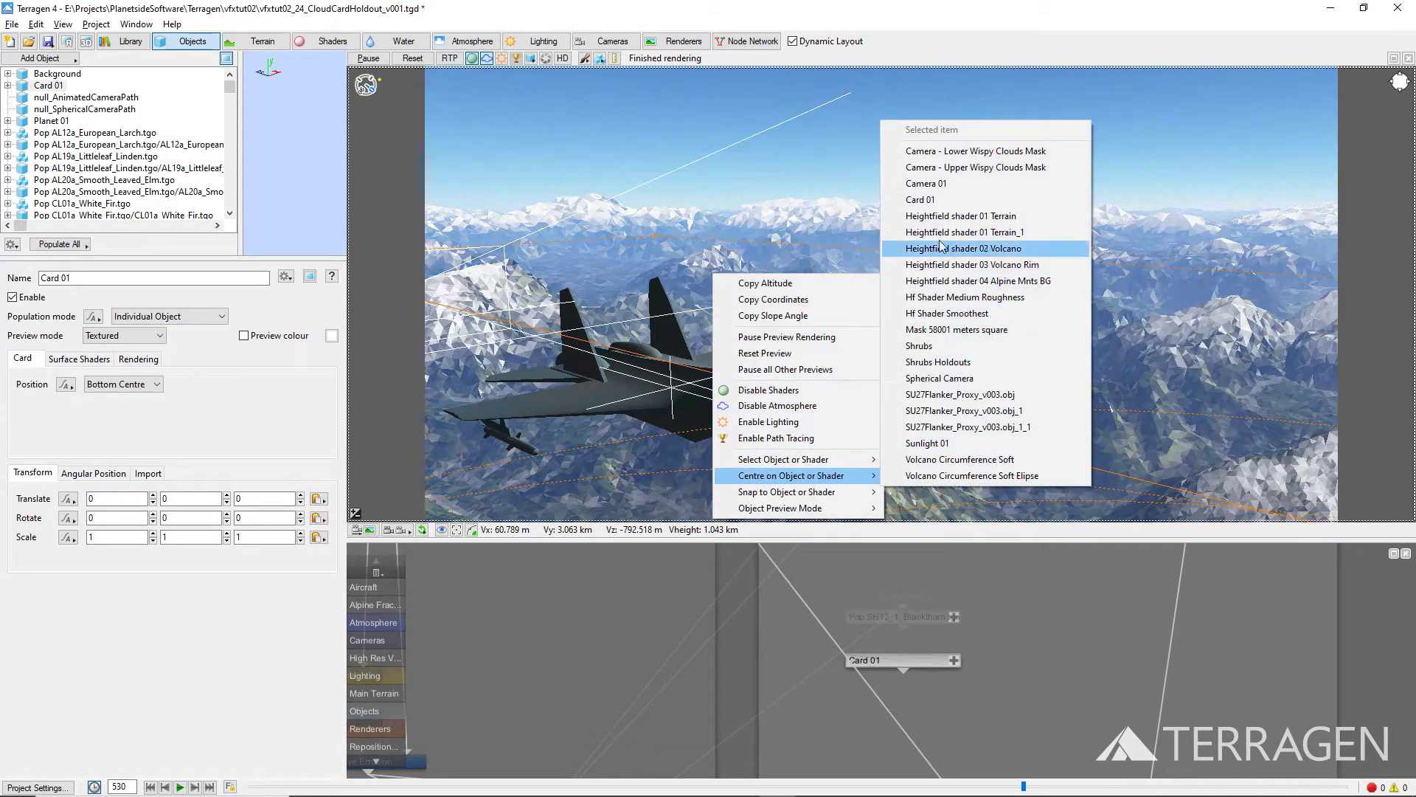
click(940, 199)
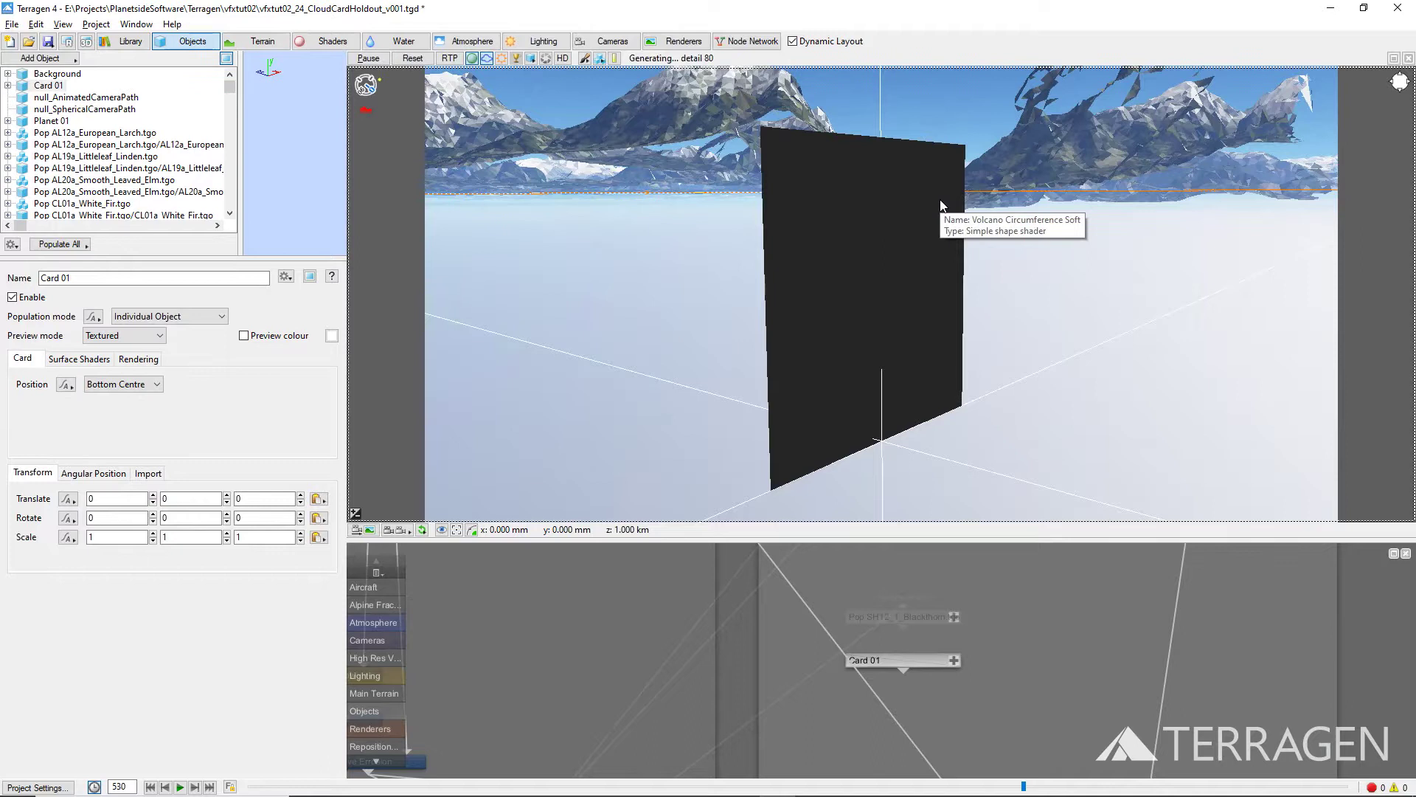
Step: Set Card 01's card position to Centre
click(42, 88)
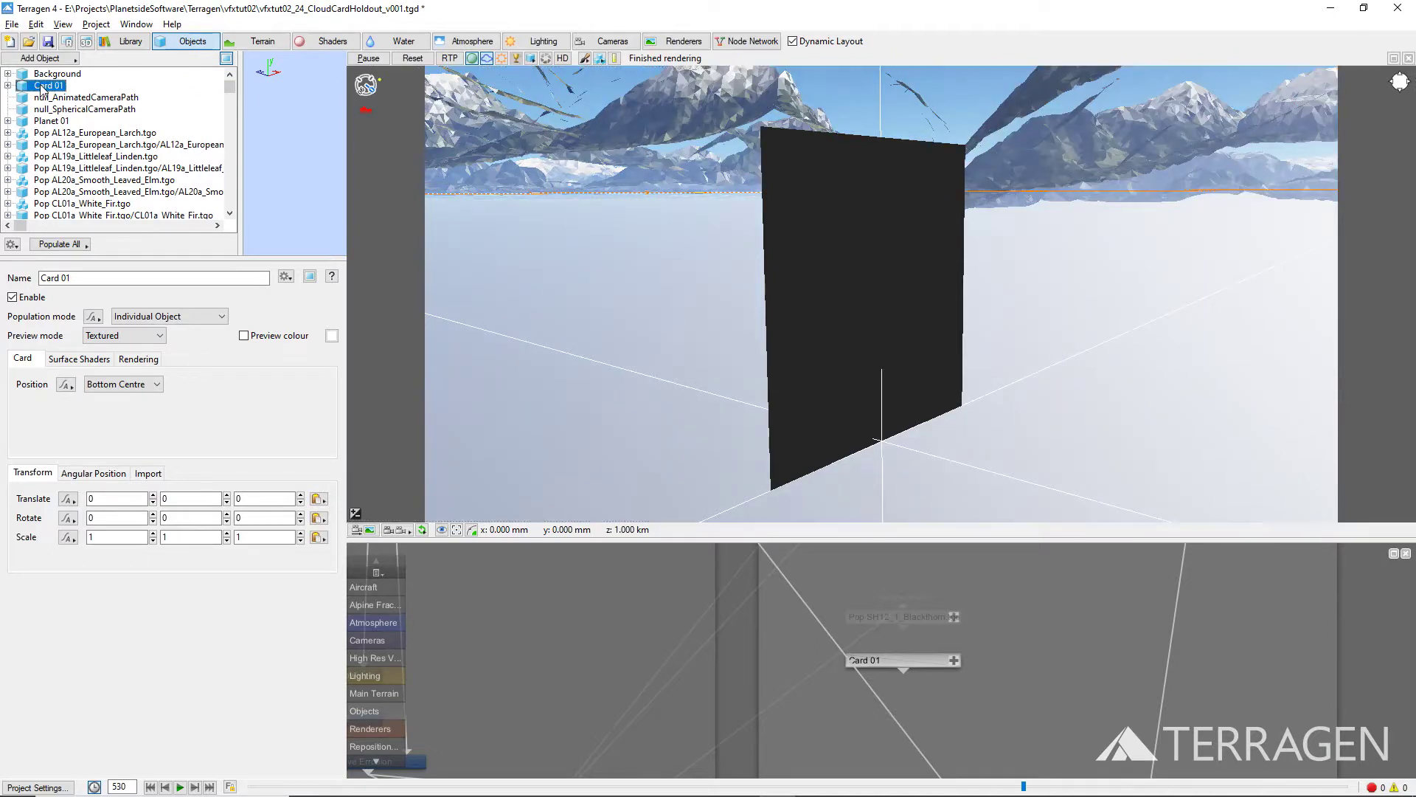
click(138, 388)
click(142, 423)
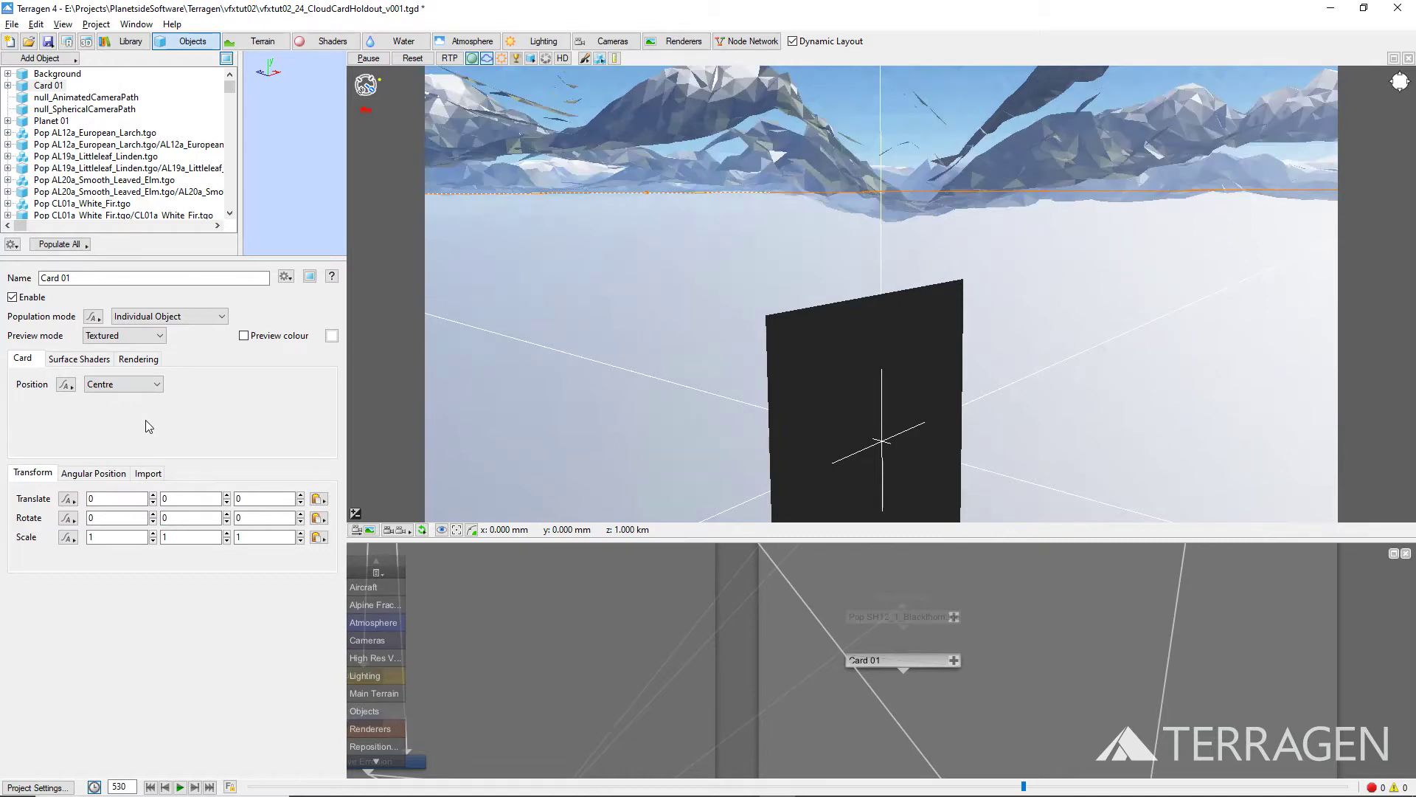
Step: Make Card 01 render as Holdout, not visible to other rays and casting no shadows
click(154, 361)
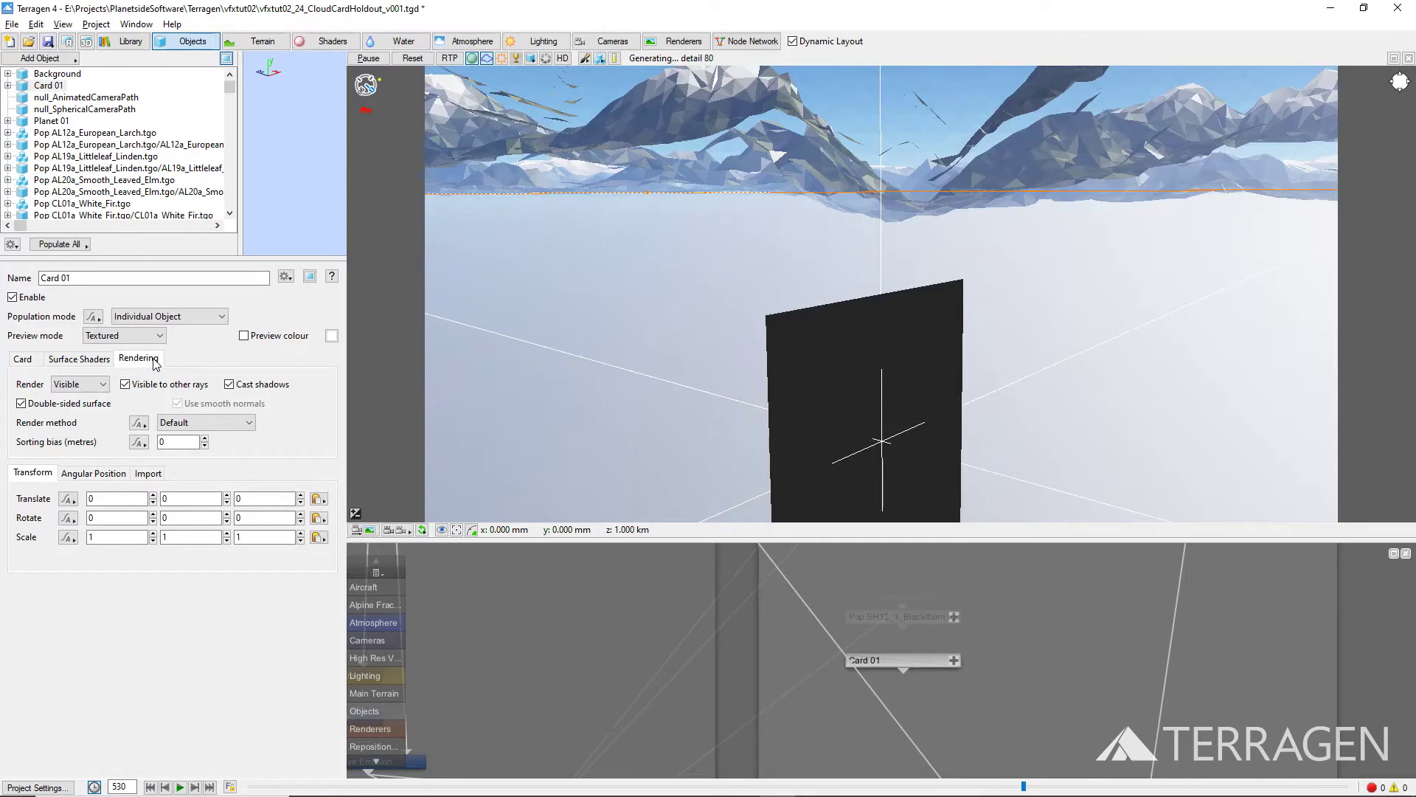
click(94, 384)
click(99, 410)
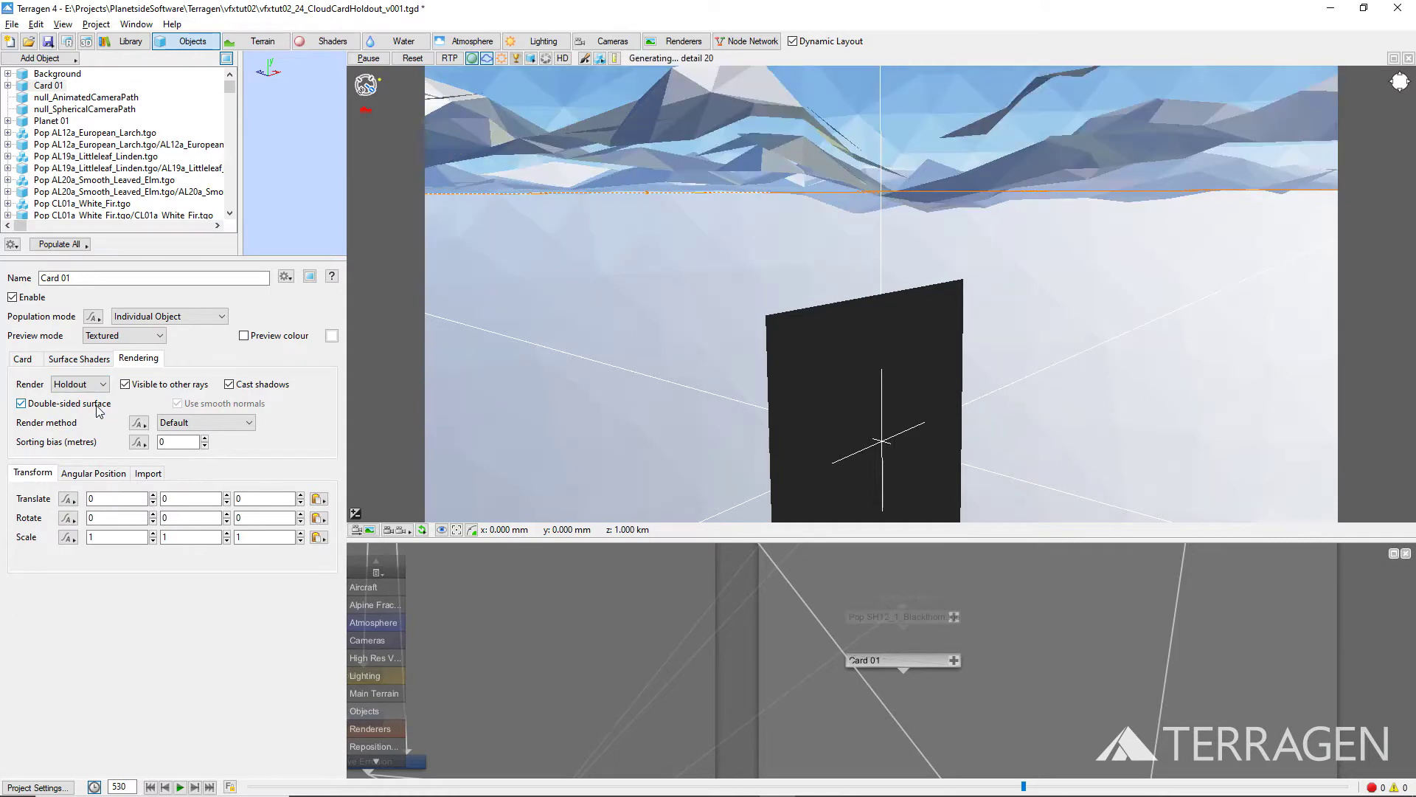
click(127, 385)
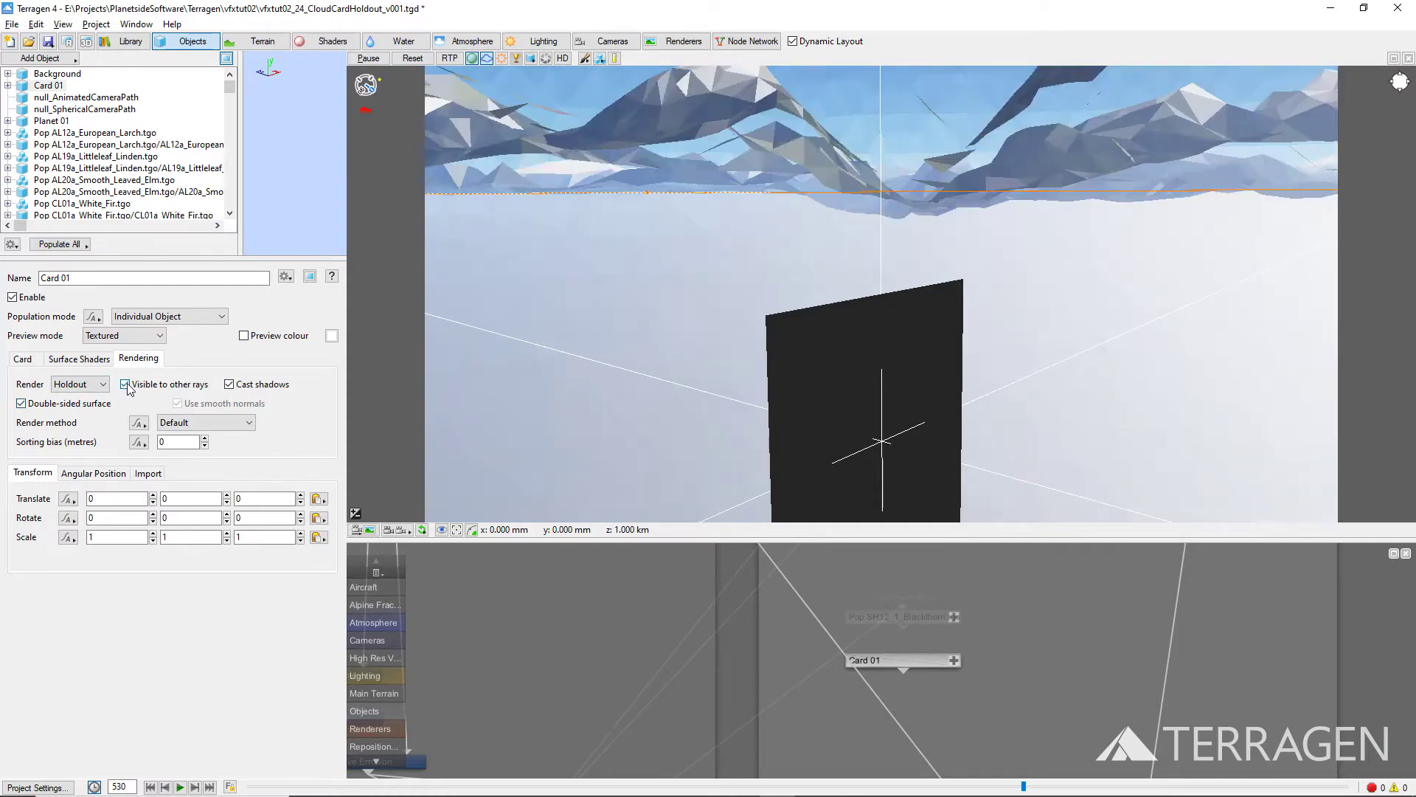
click(229, 384)
Step: Lower Default shader 01's diffuse colour to 0 so Card 01 renders black
click(108, 361)
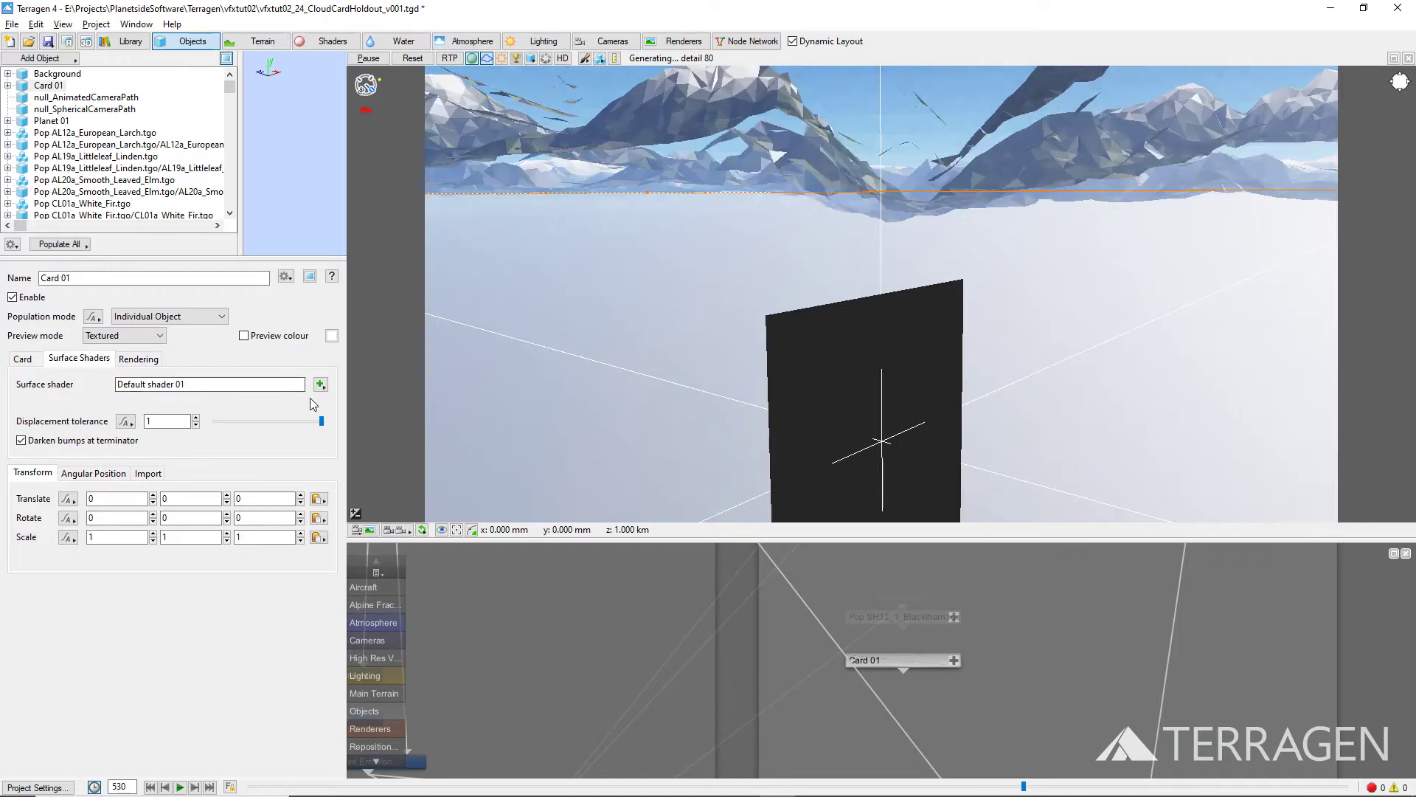
click(320, 385)
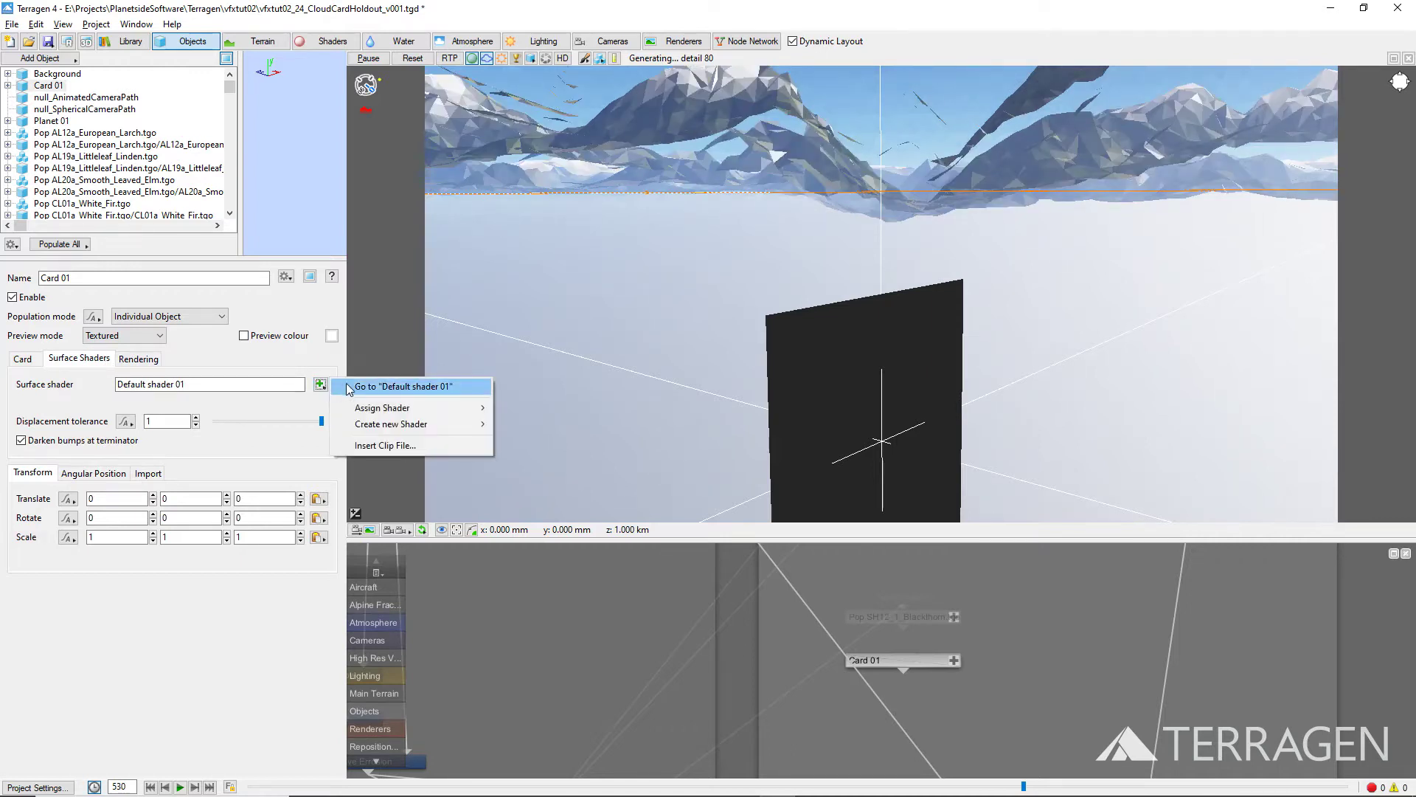
click(356, 388)
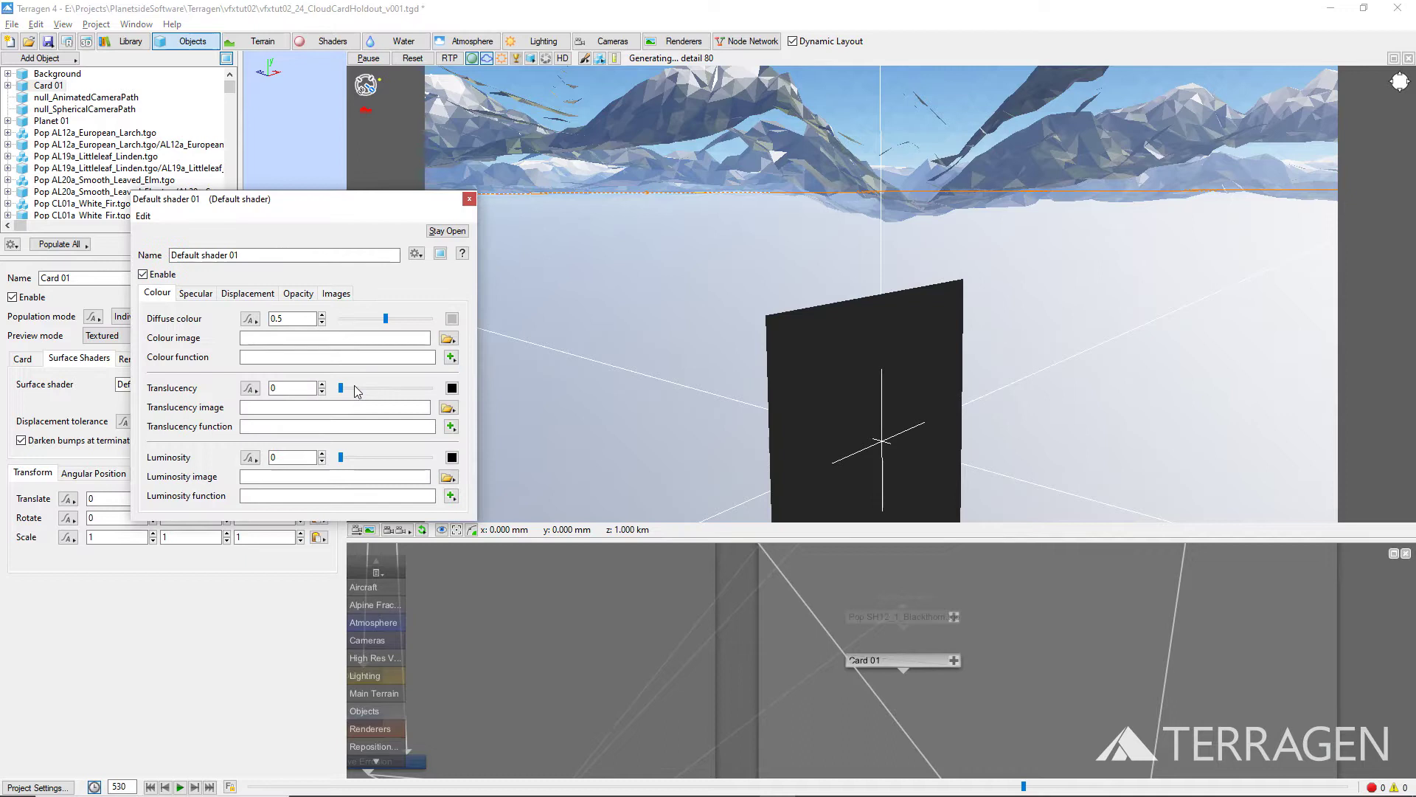
drag(385, 318, 337, 323)
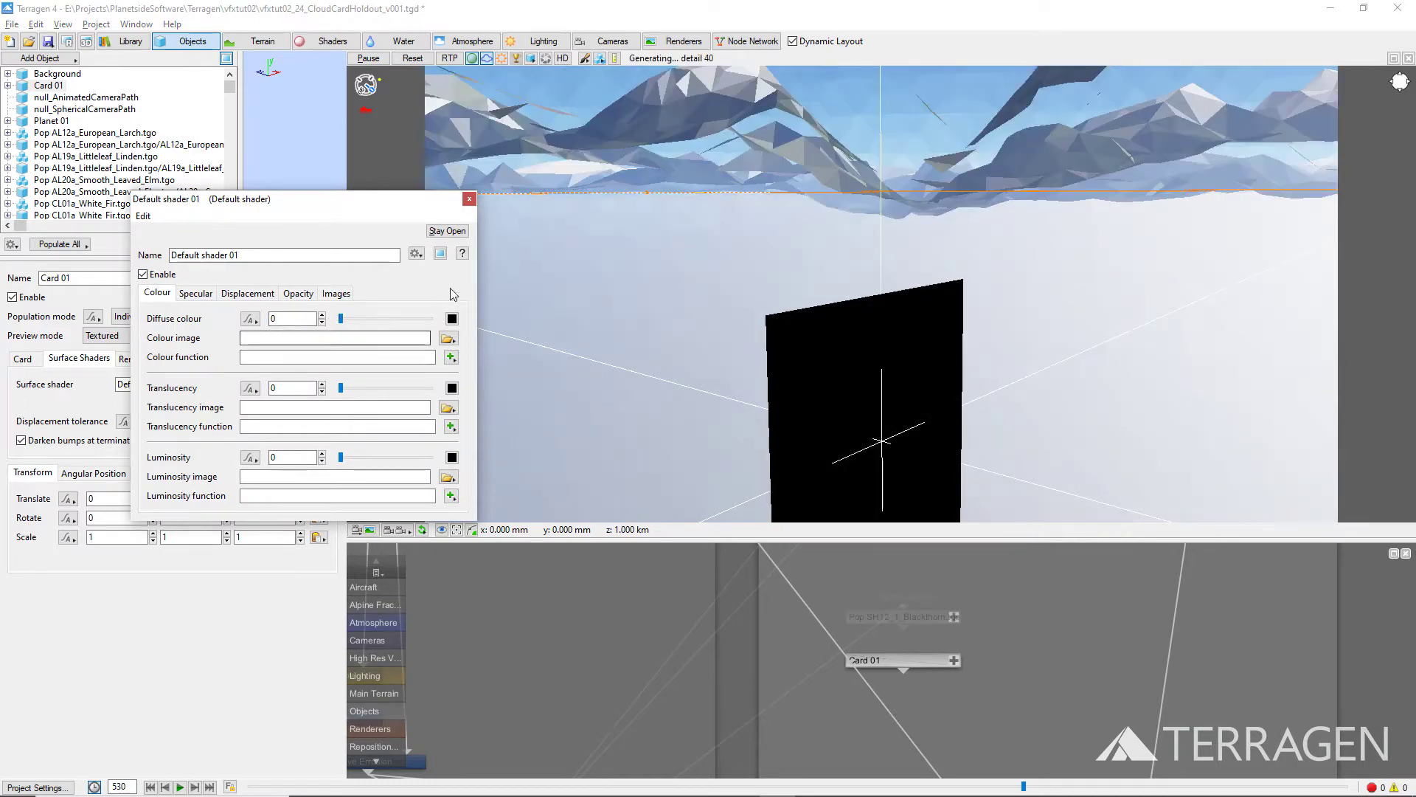
click(469, 199)
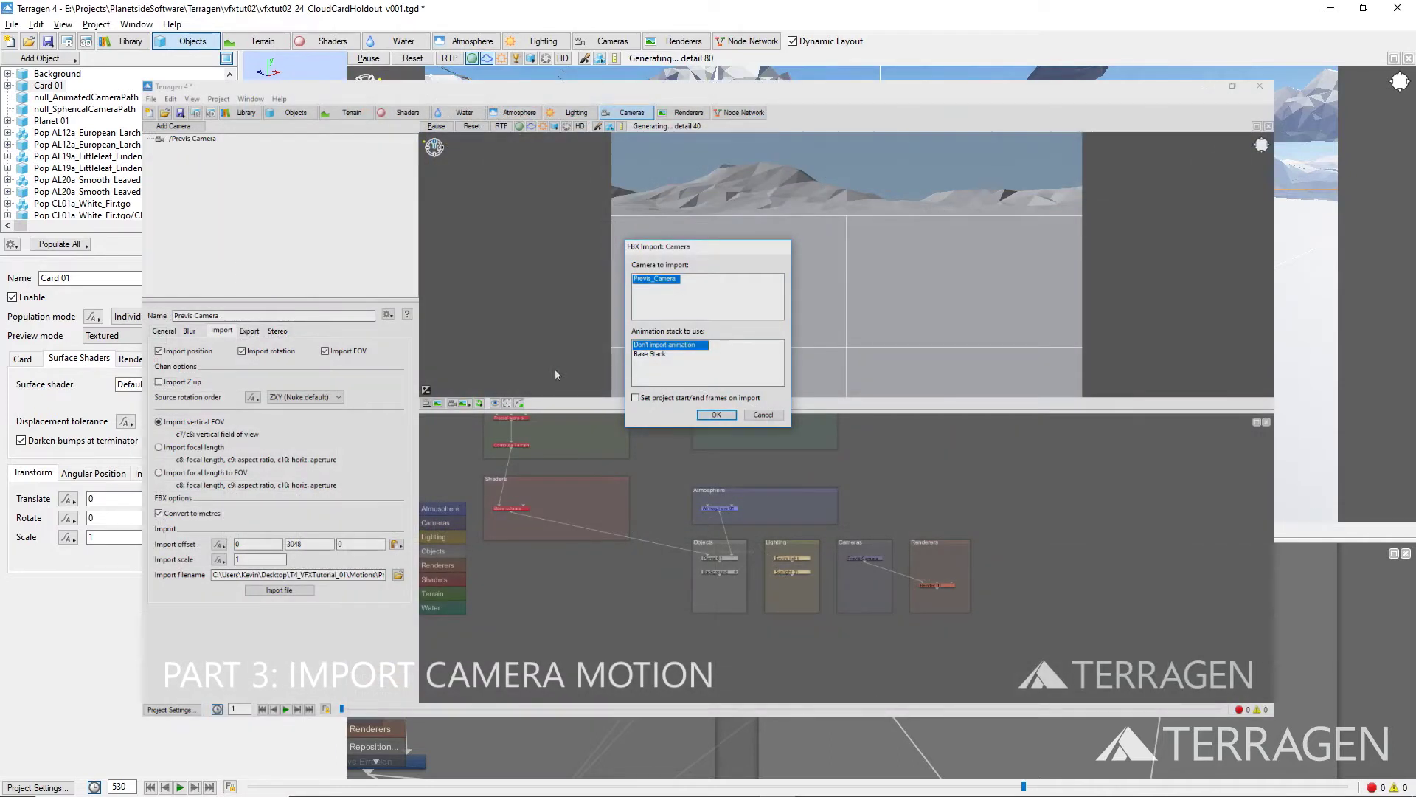
click(641, 355)
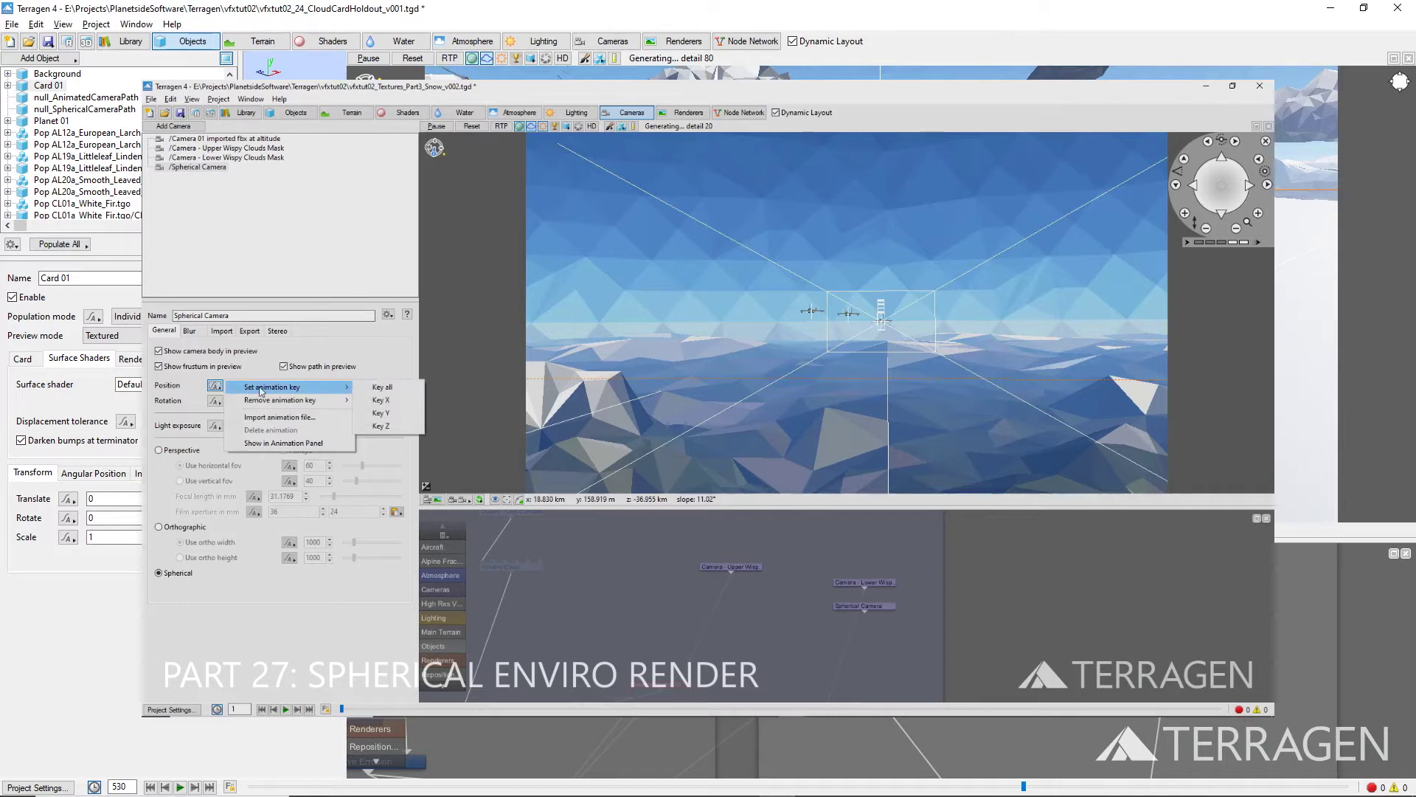
click(374, 387)
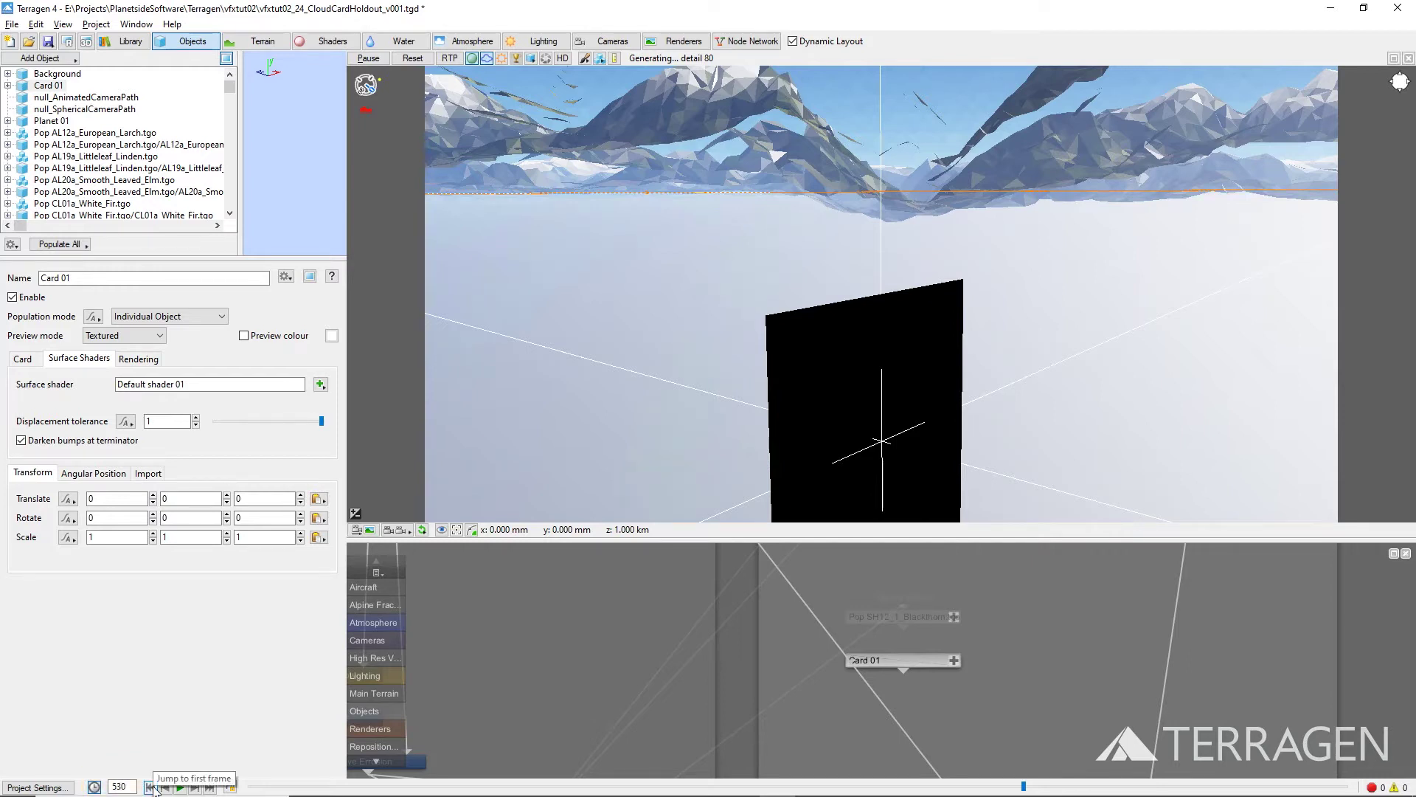
Step: At the first frame, copy the second aircraft proxy's translate coordinates
click(151, 787)
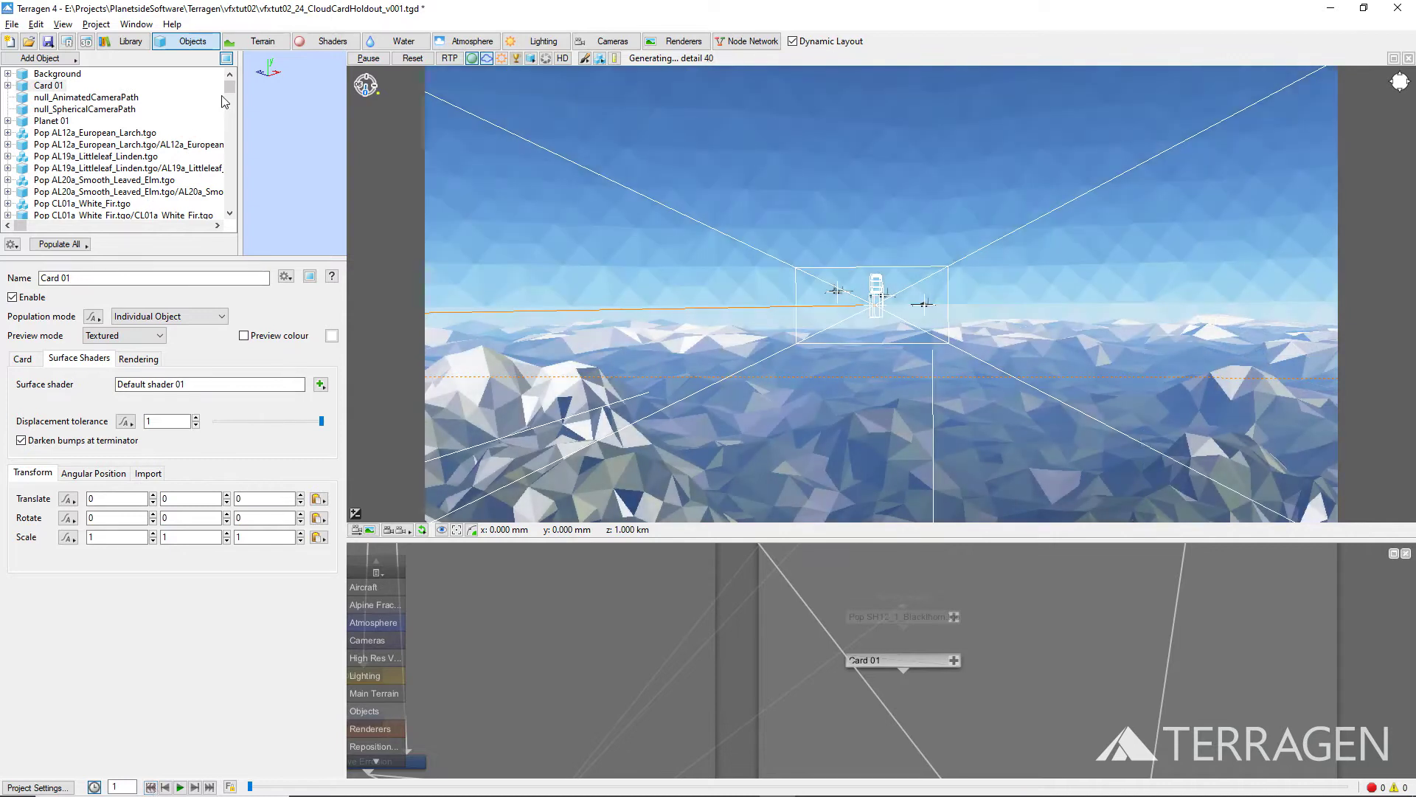
drag(230, 87, 230, 201)
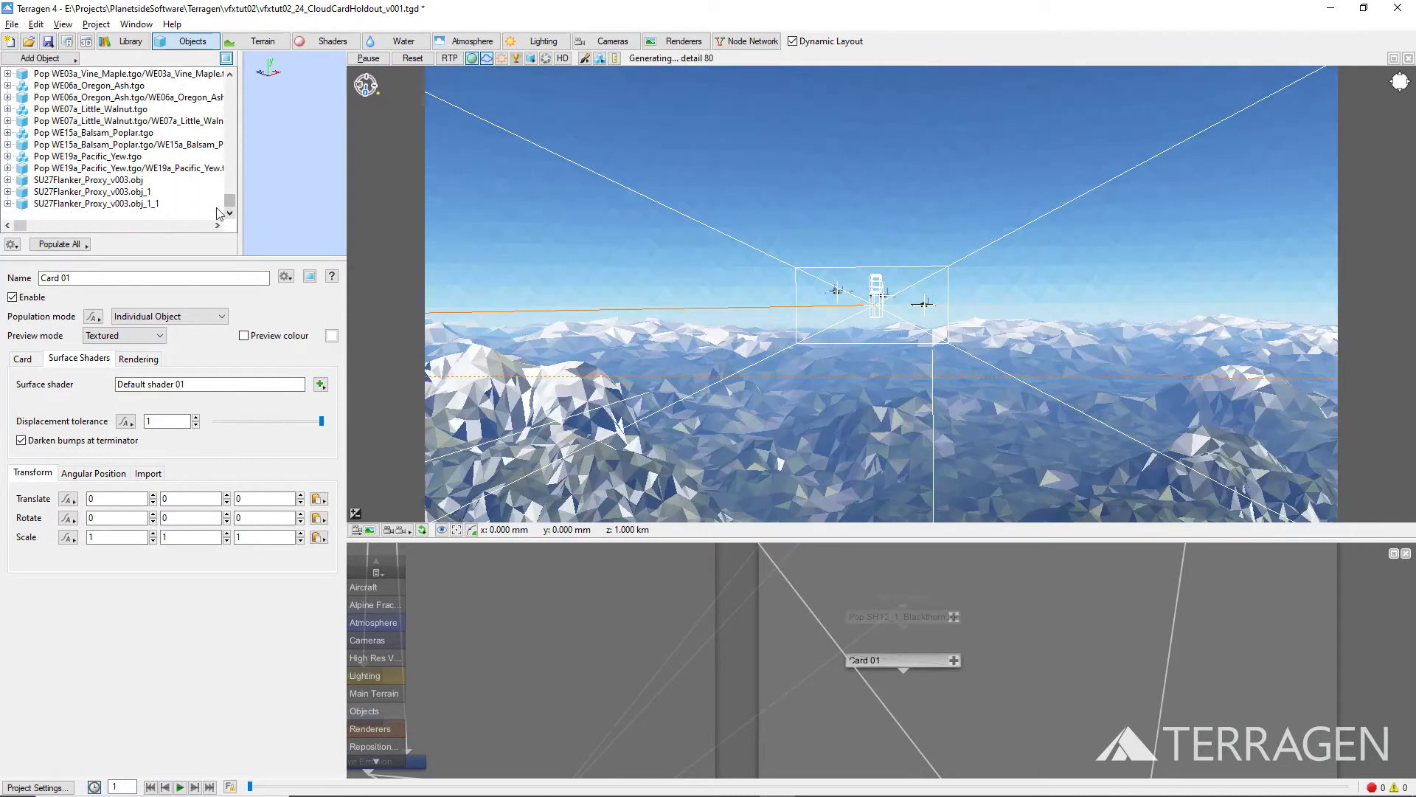
click(133, 194)
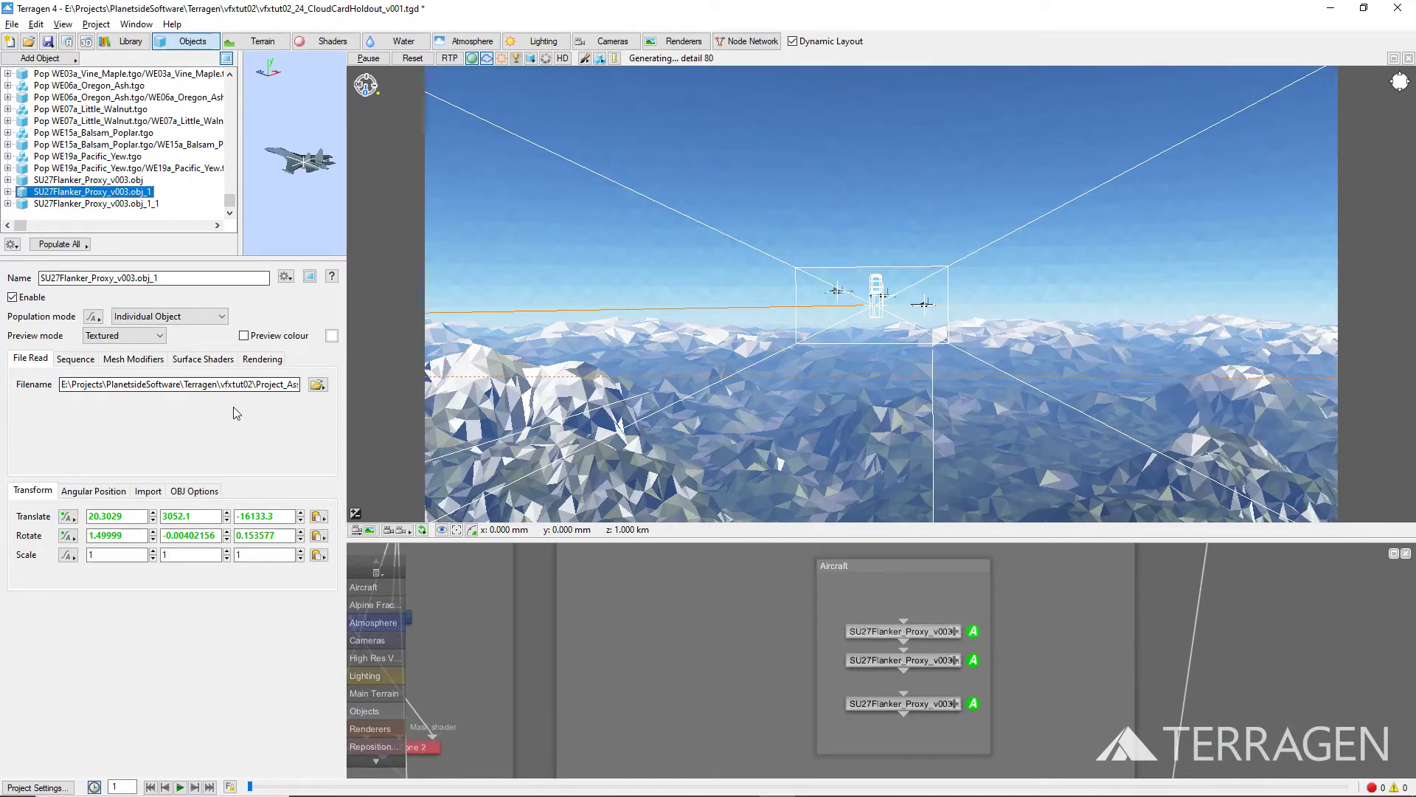
click(319, 515)
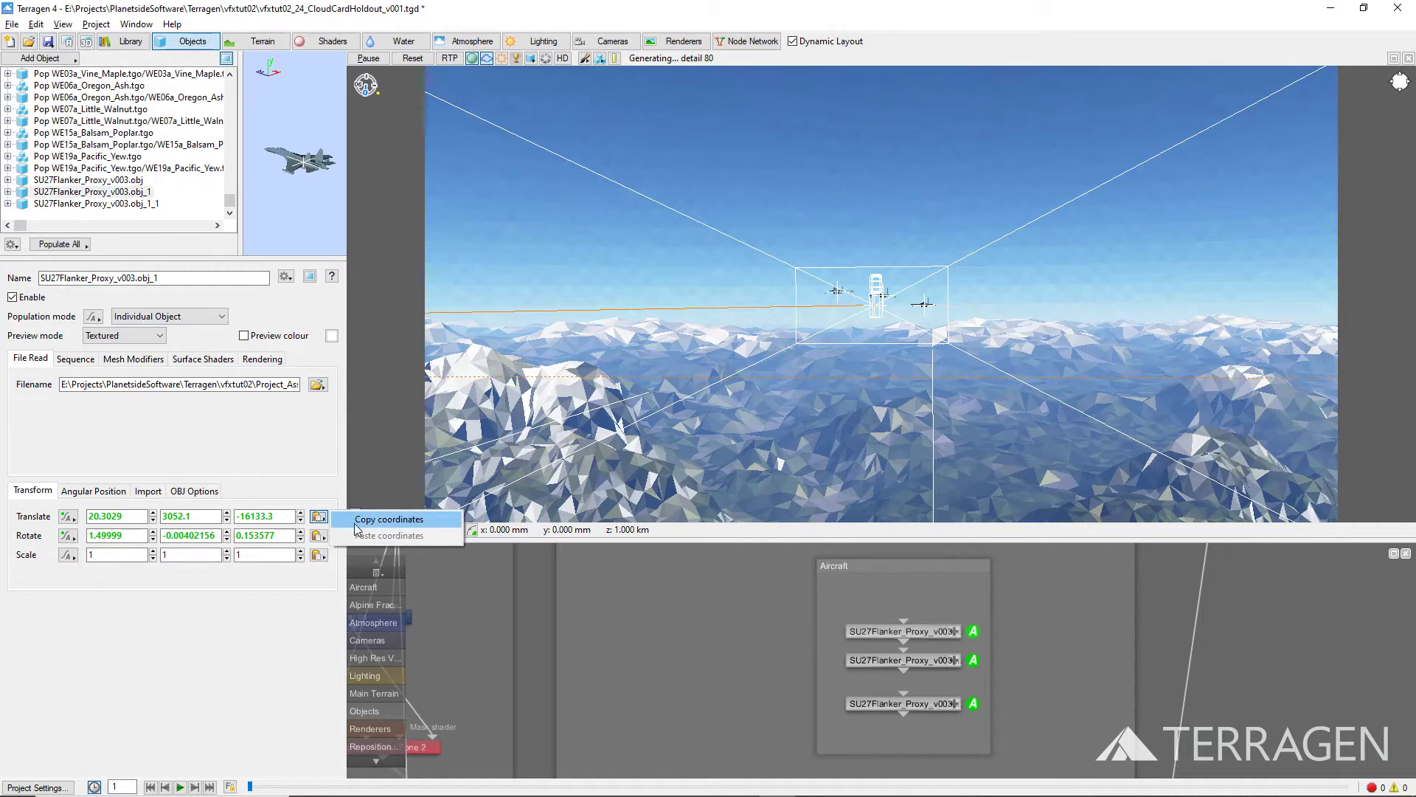
click(357, 523)
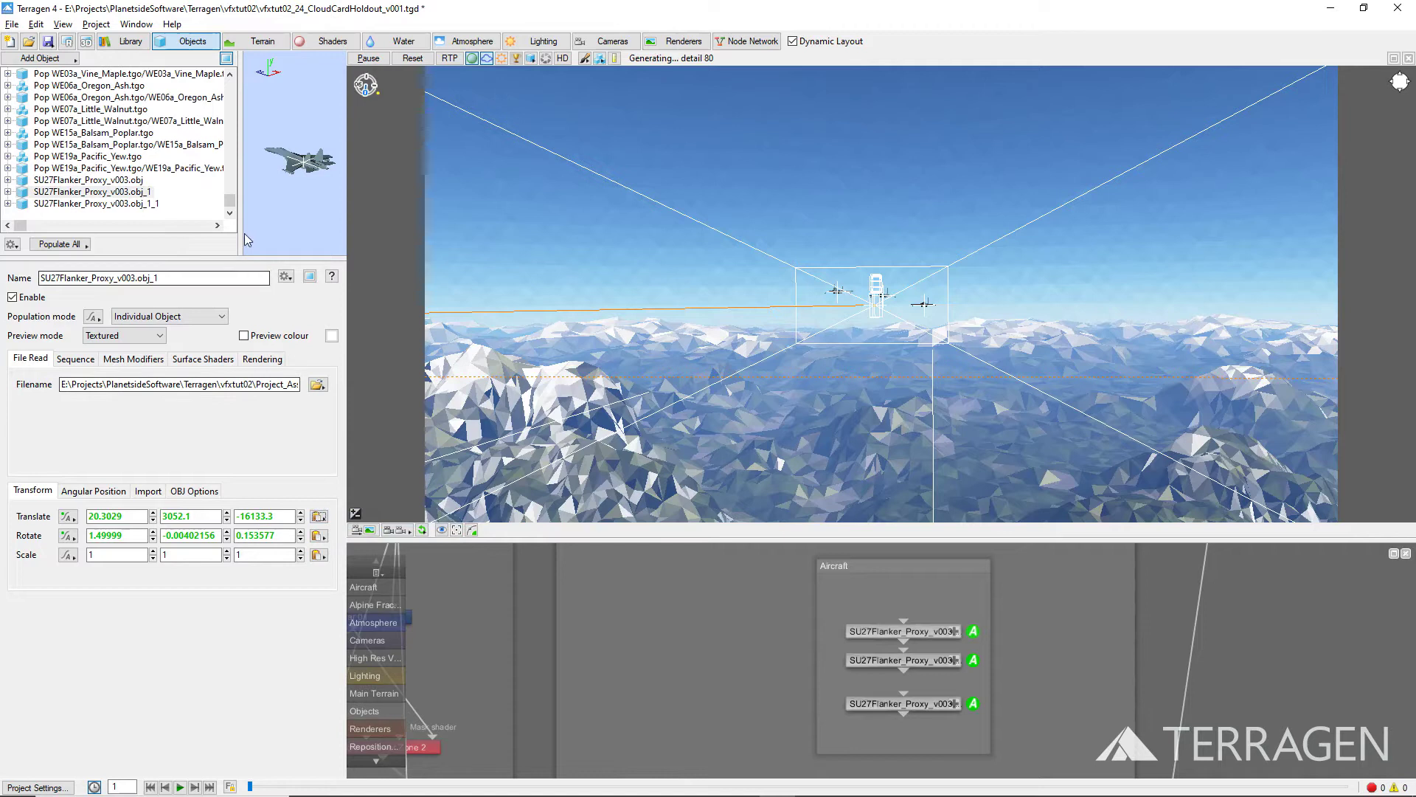
Step: Paste the coordinates 20.3029, 3052.1, -16133.3 into Card 01's translate
drag(229, 199, 238, 68)
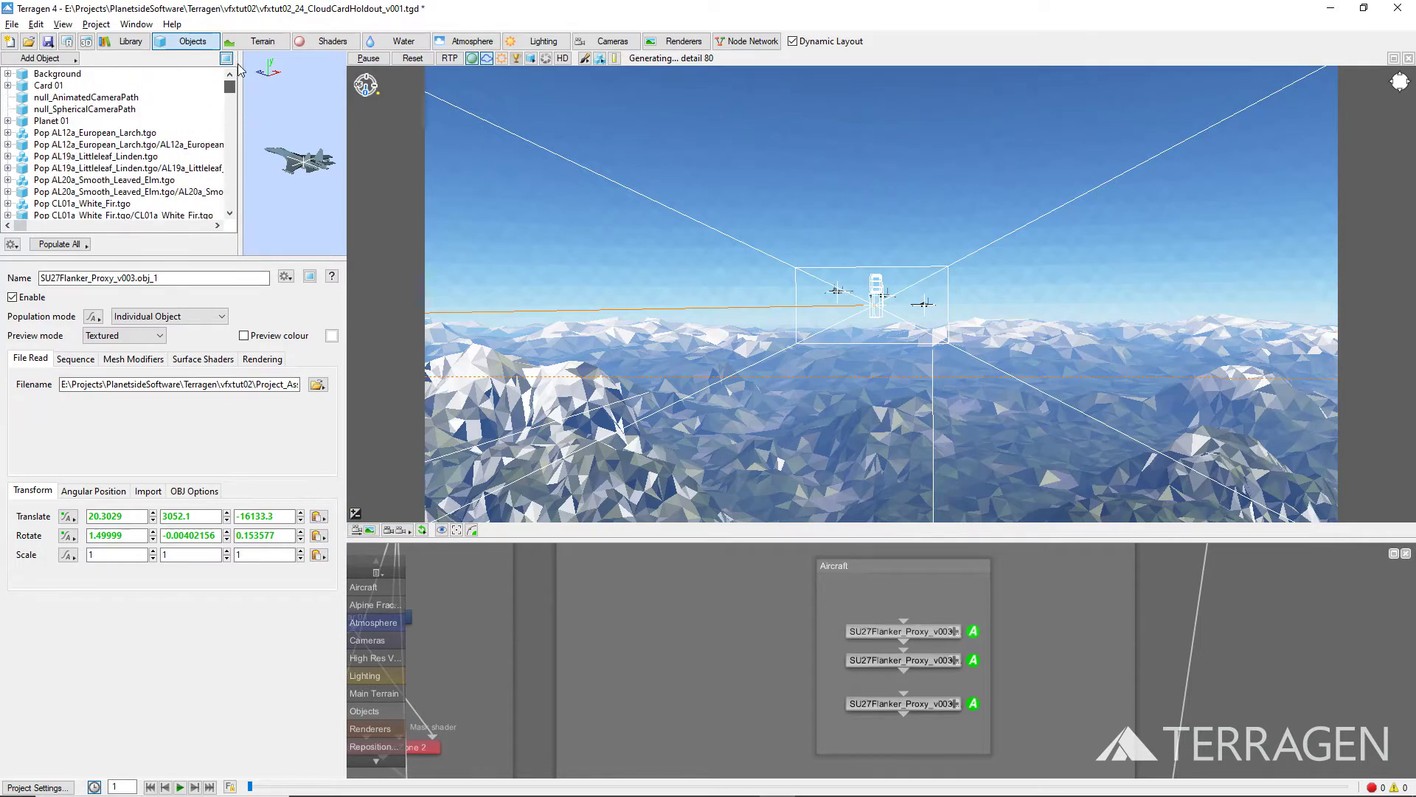
click(62, 86)
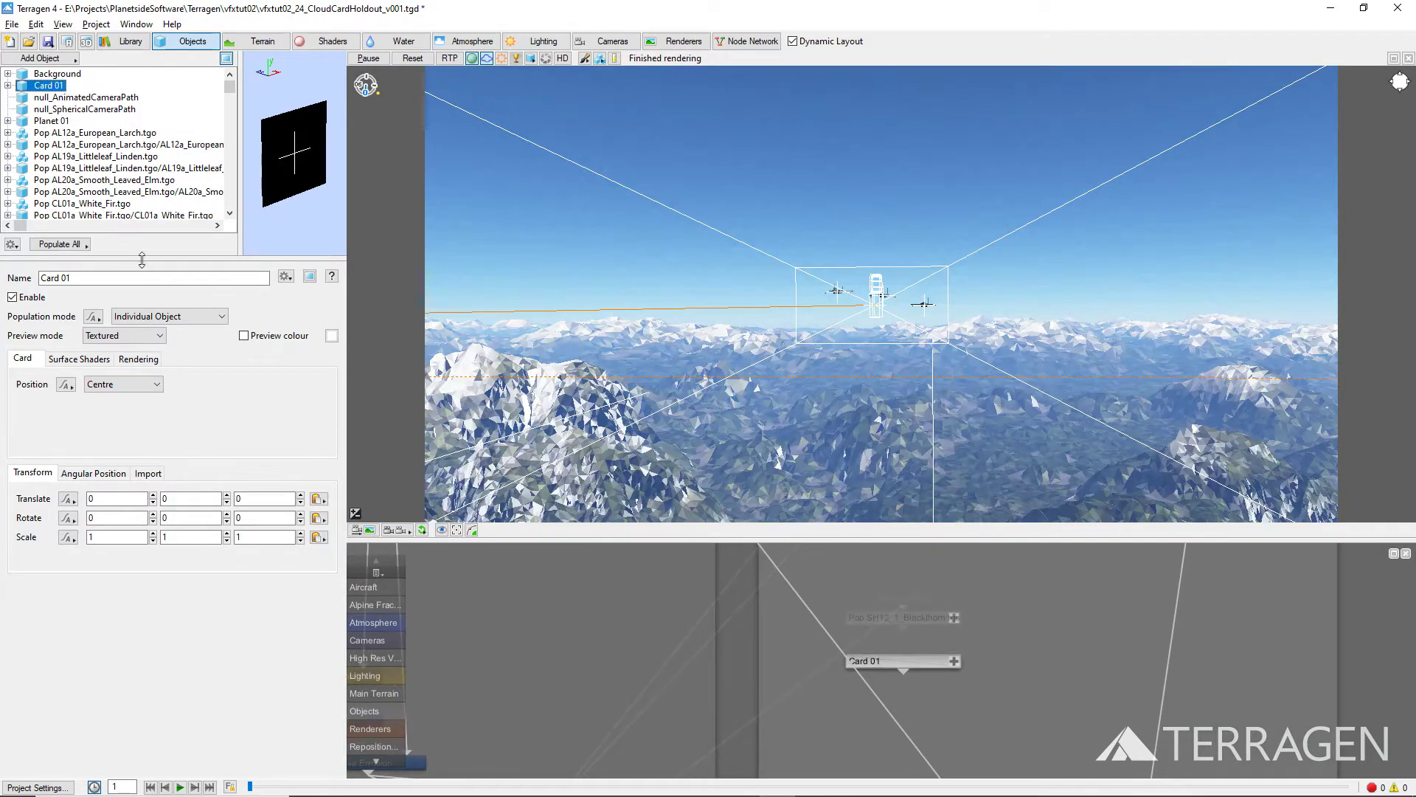
click(319, 500)
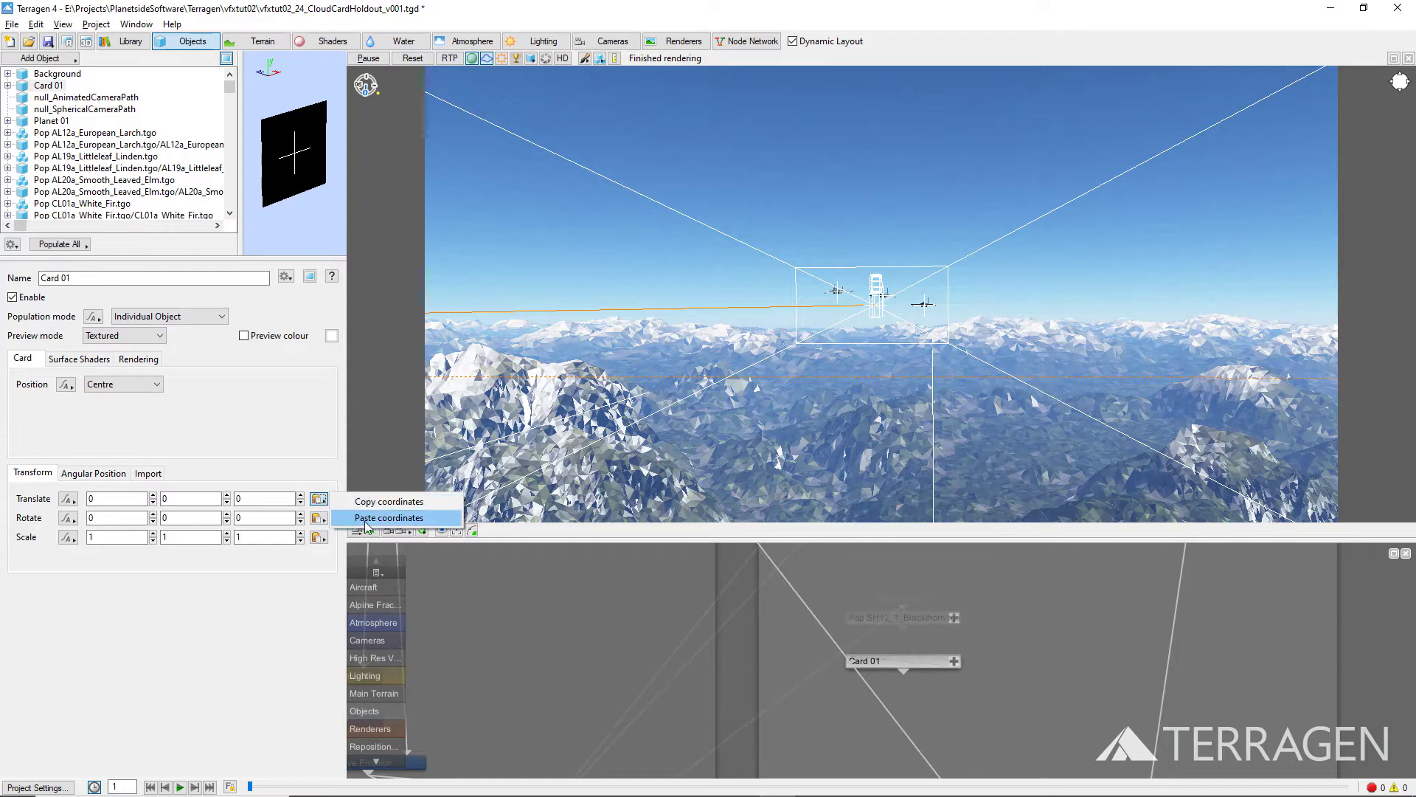
click(388, 518)
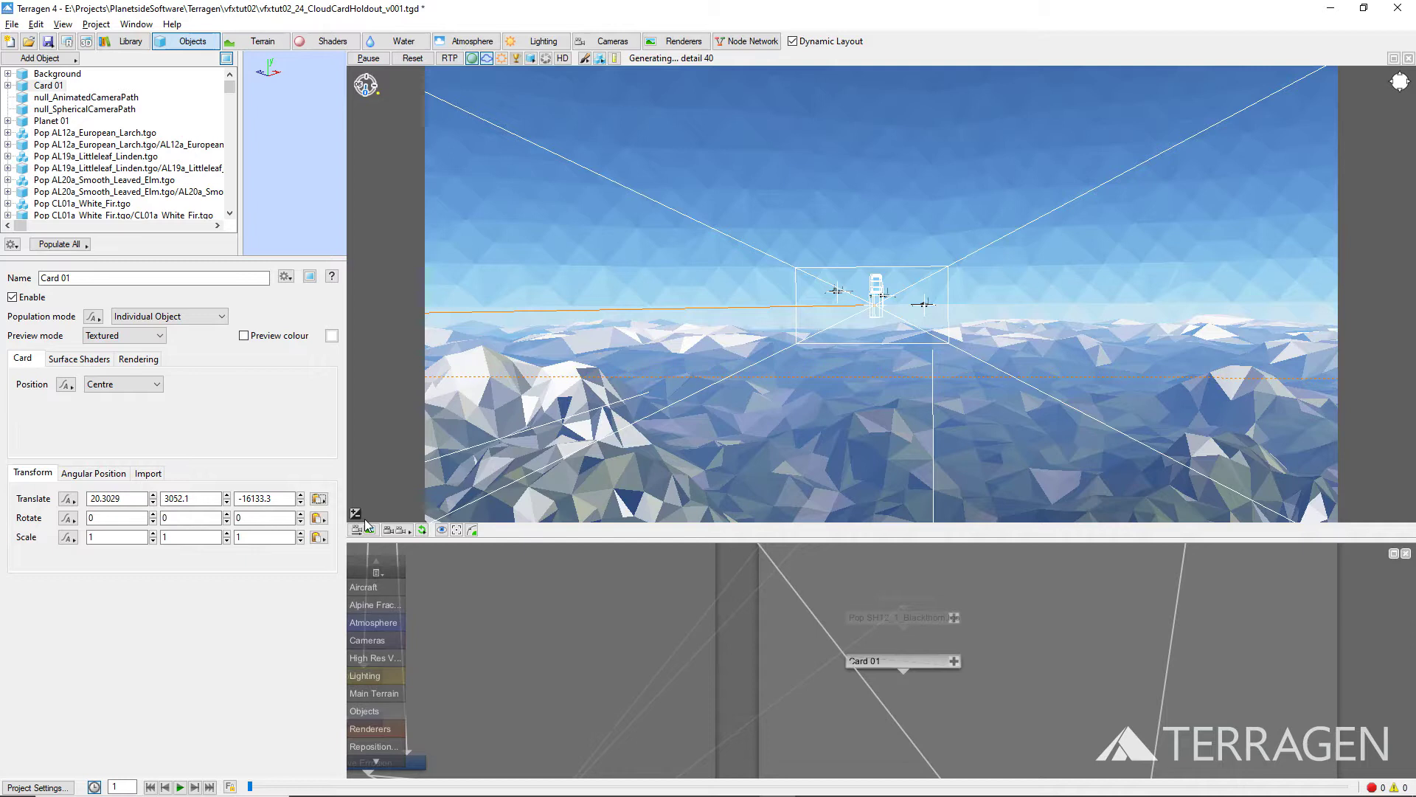
Step: Key all three of Card 01's translate values at the current frame
click(71, 503)
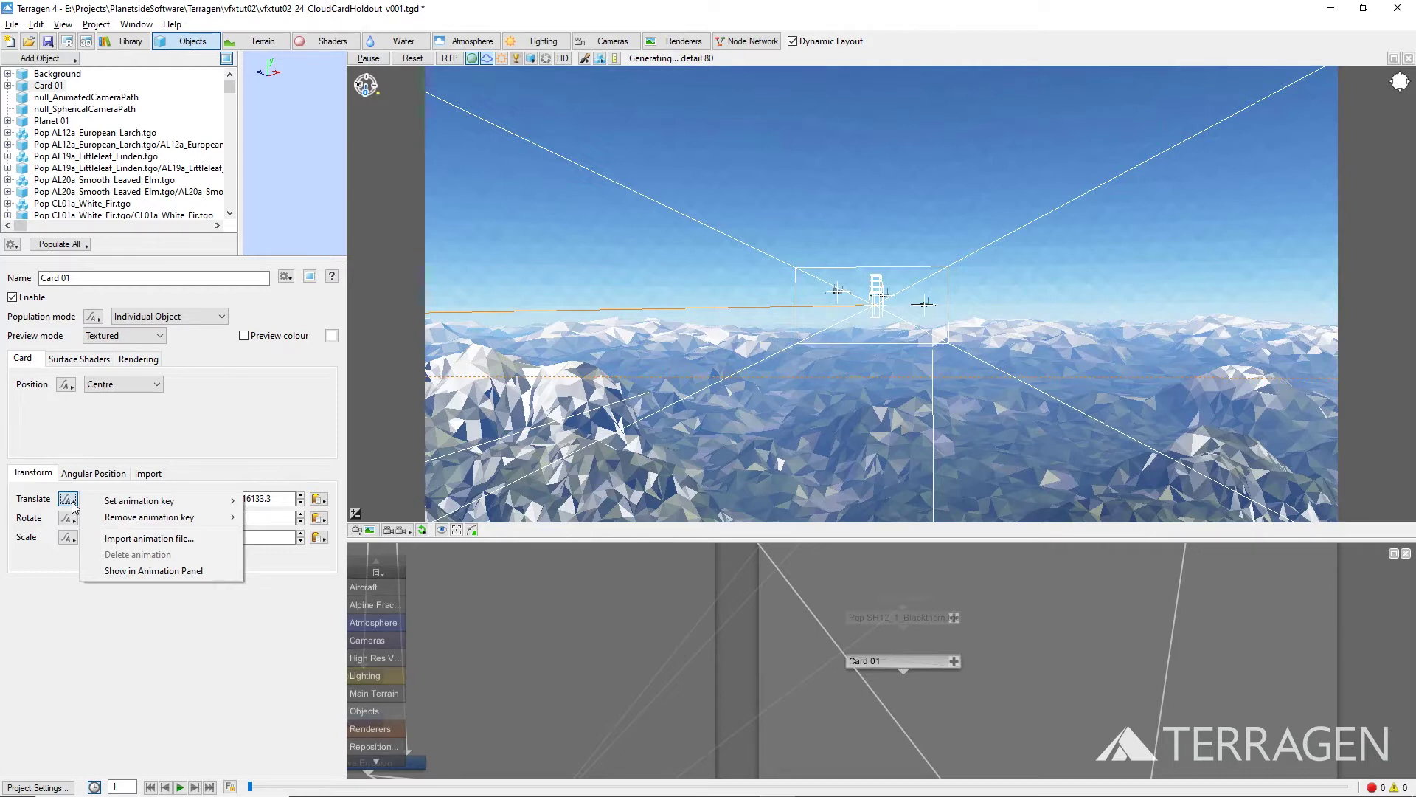
mouse_move(163, 503)
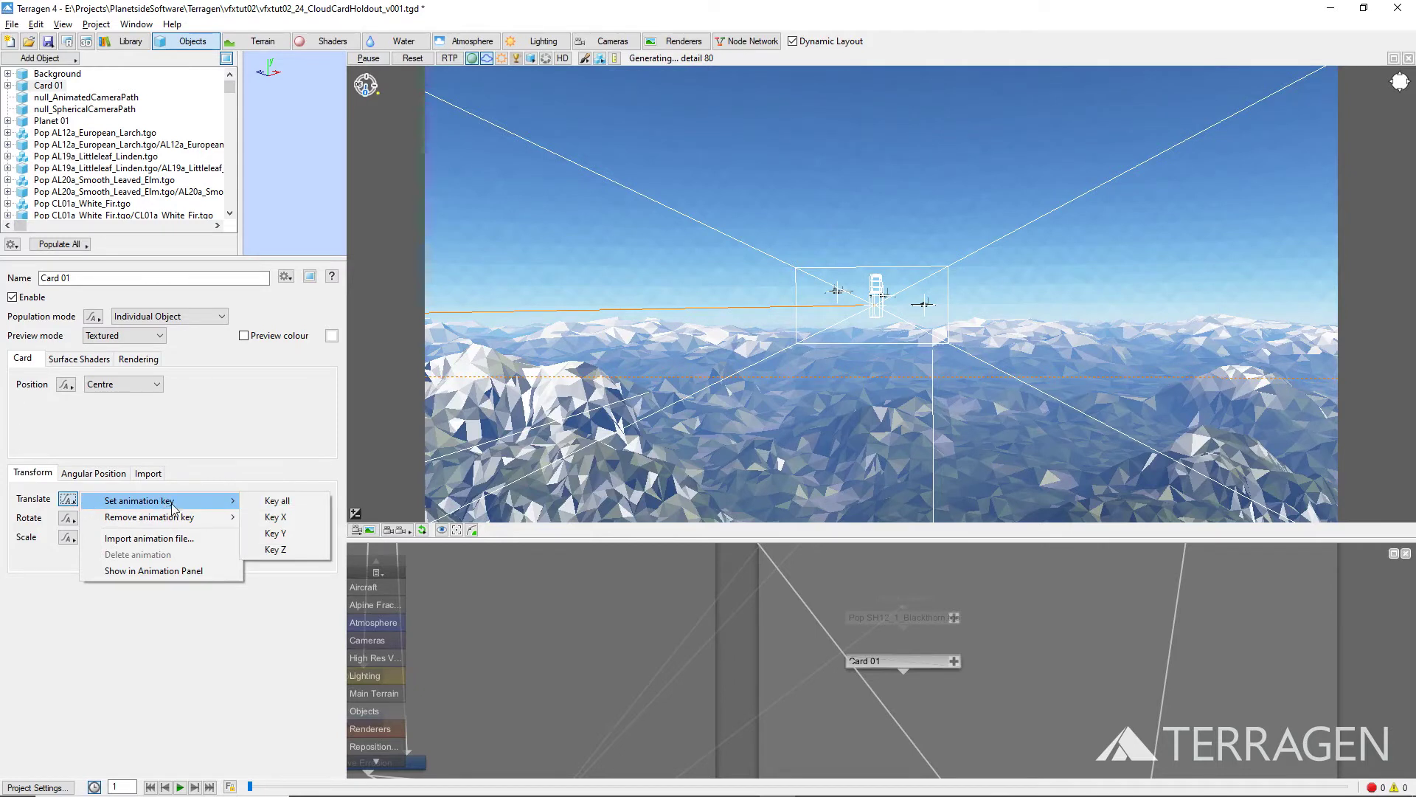
click(266, 501)
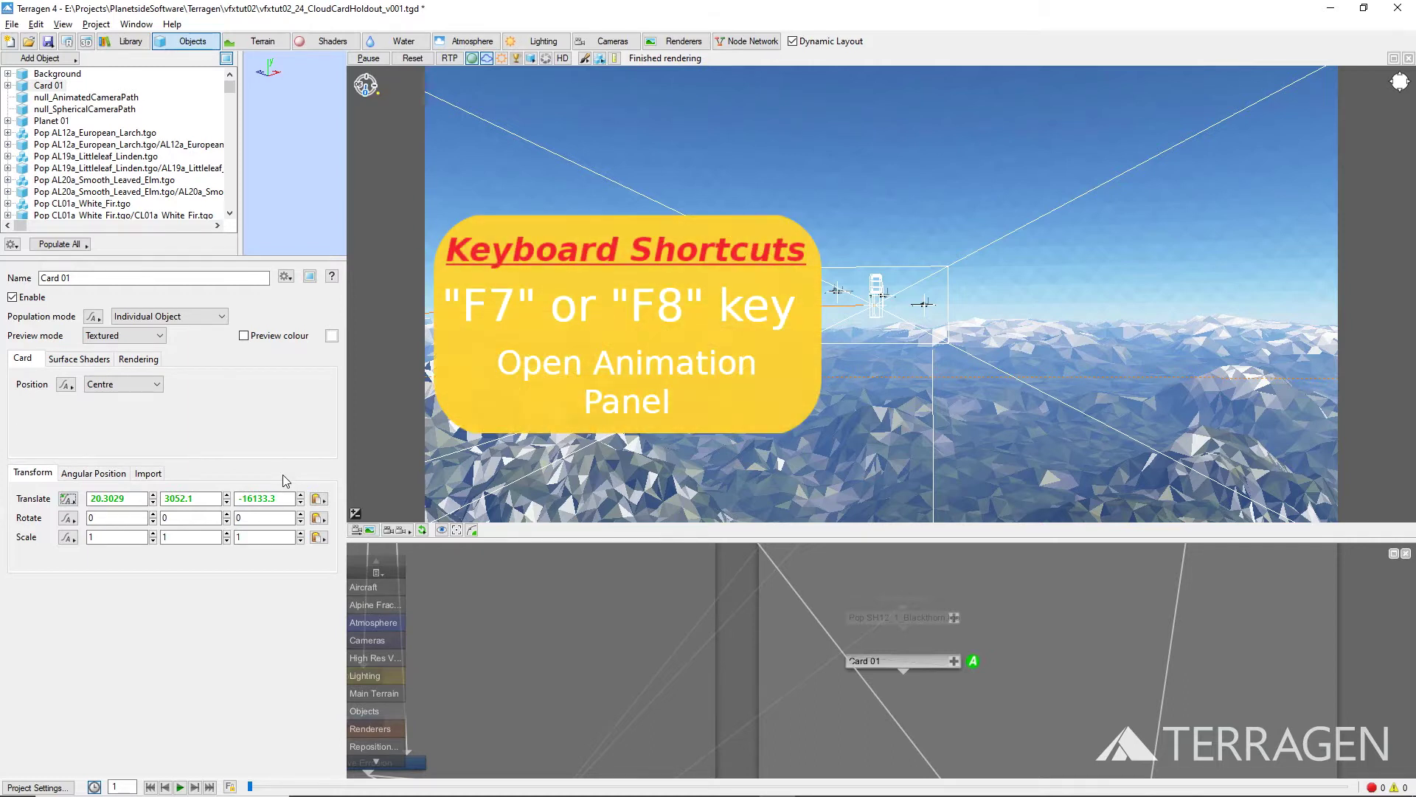
click(62, 25)
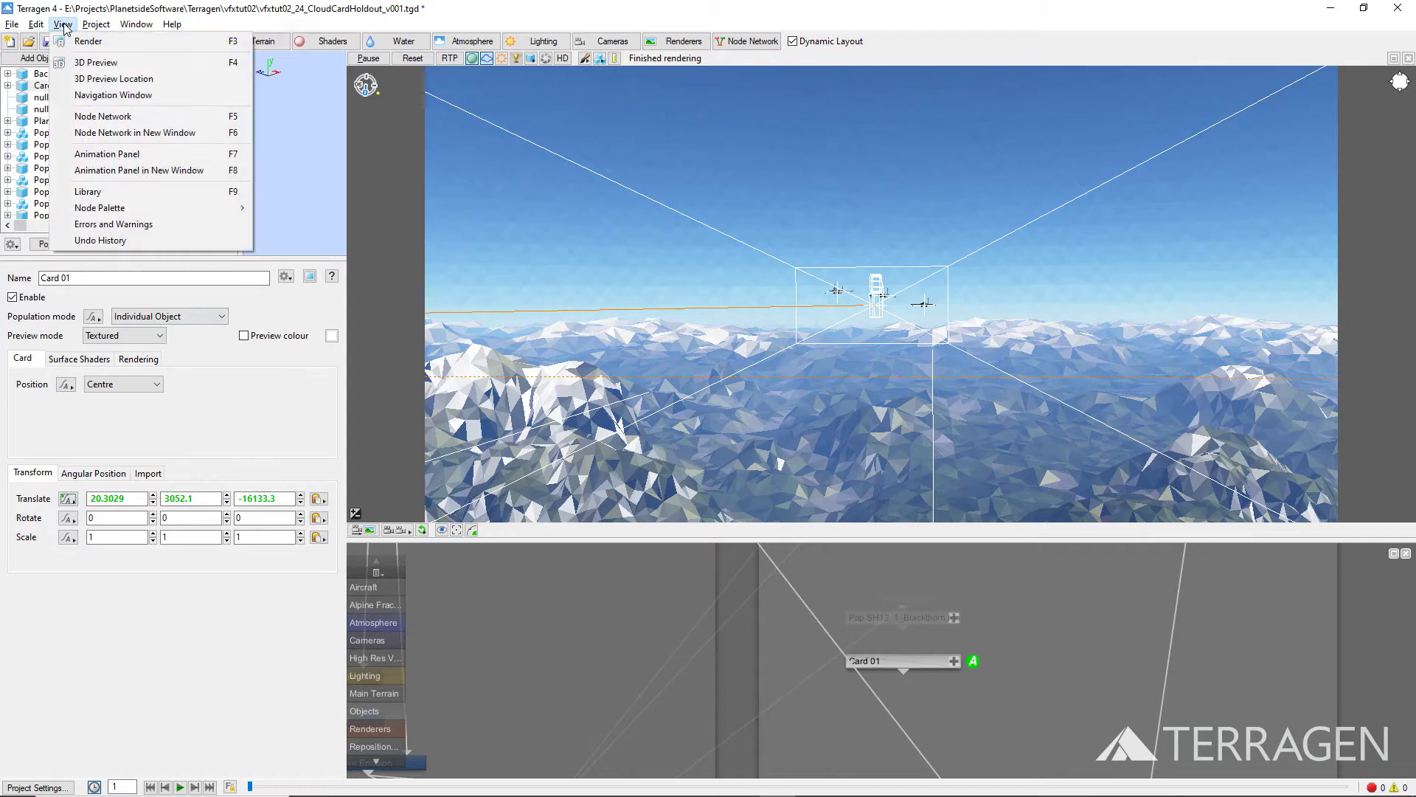
Step: Maximize the animation panel and expand Translate for Card 01 and SU27Flanker_Proxy_v003.obj_1
click(109, 154)
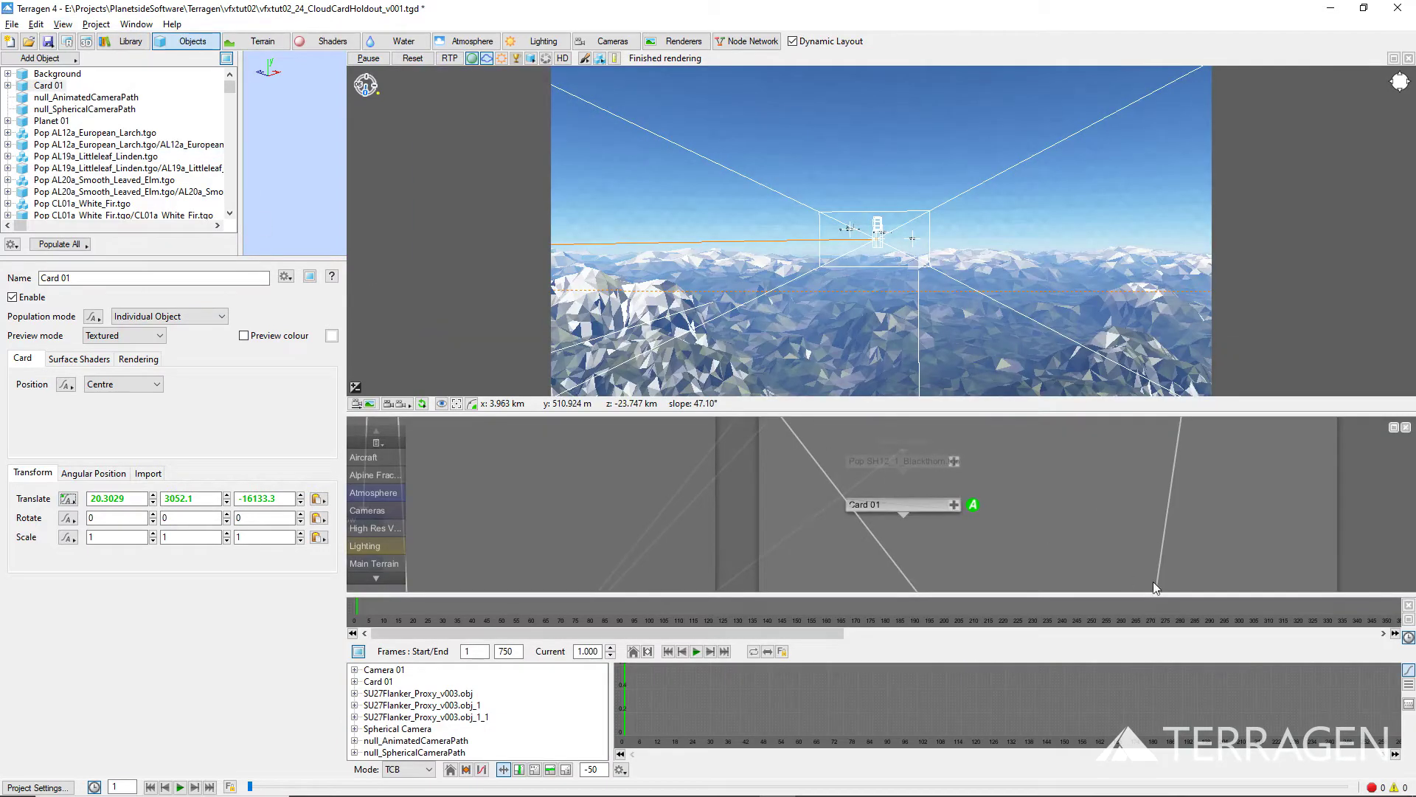
click(1408, 621)
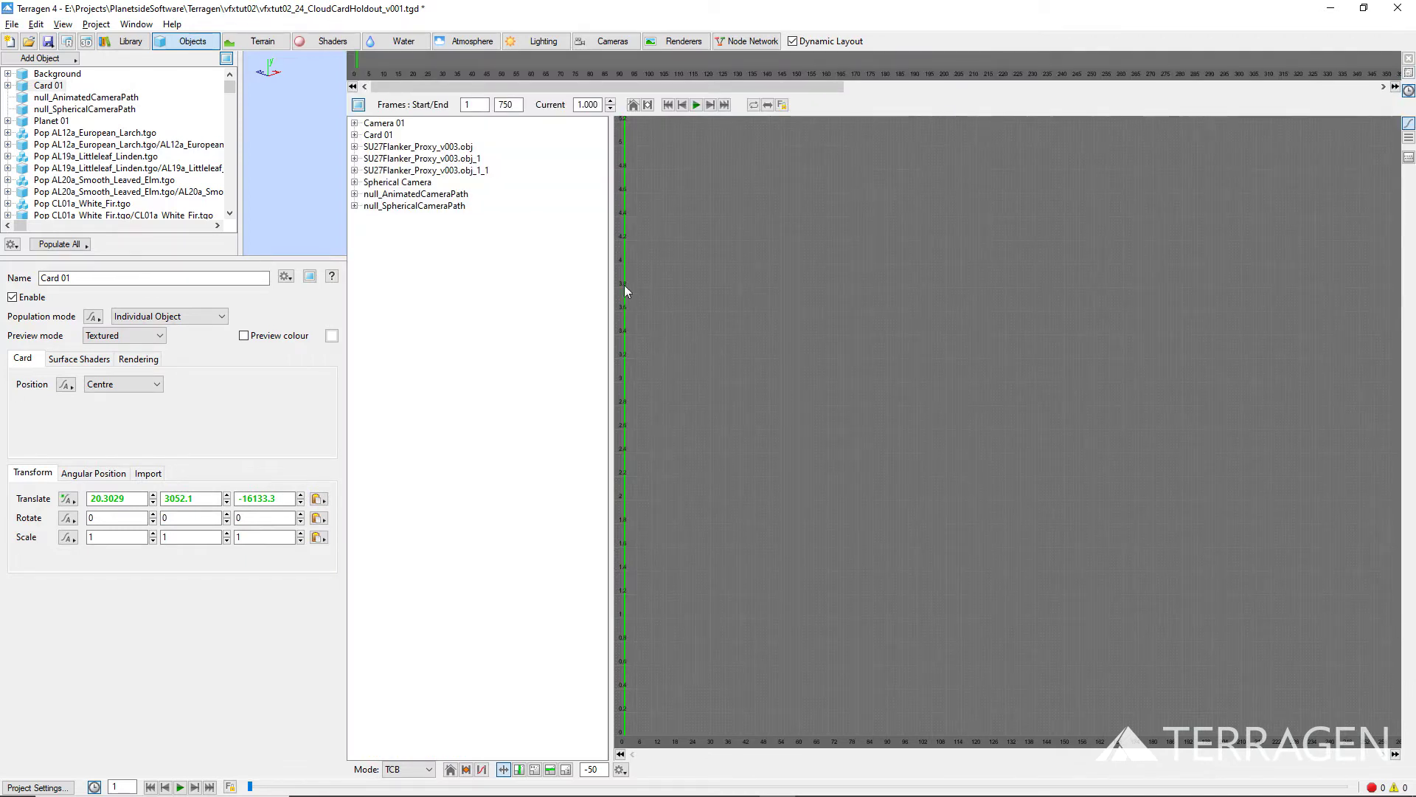
click(355, 135)
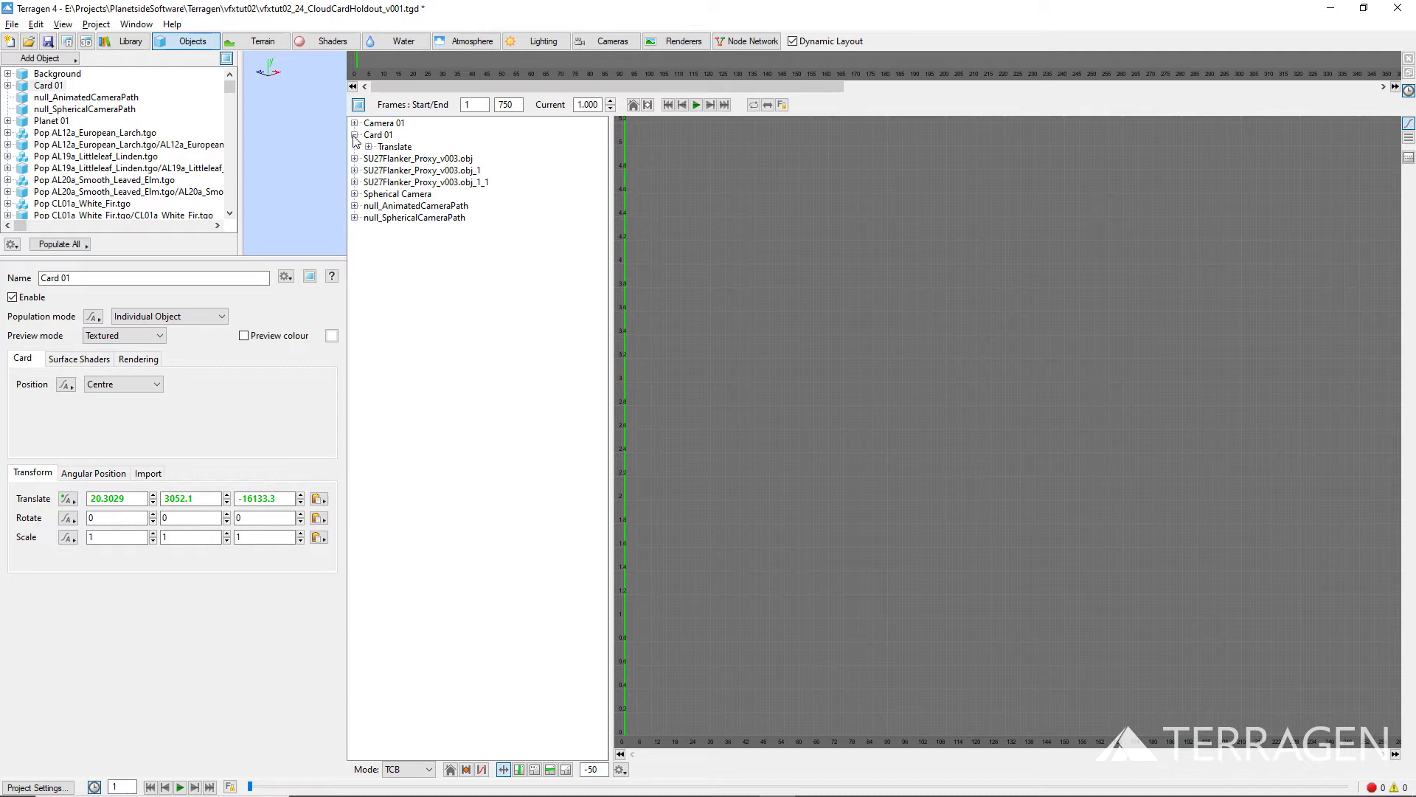
click(368, 147)
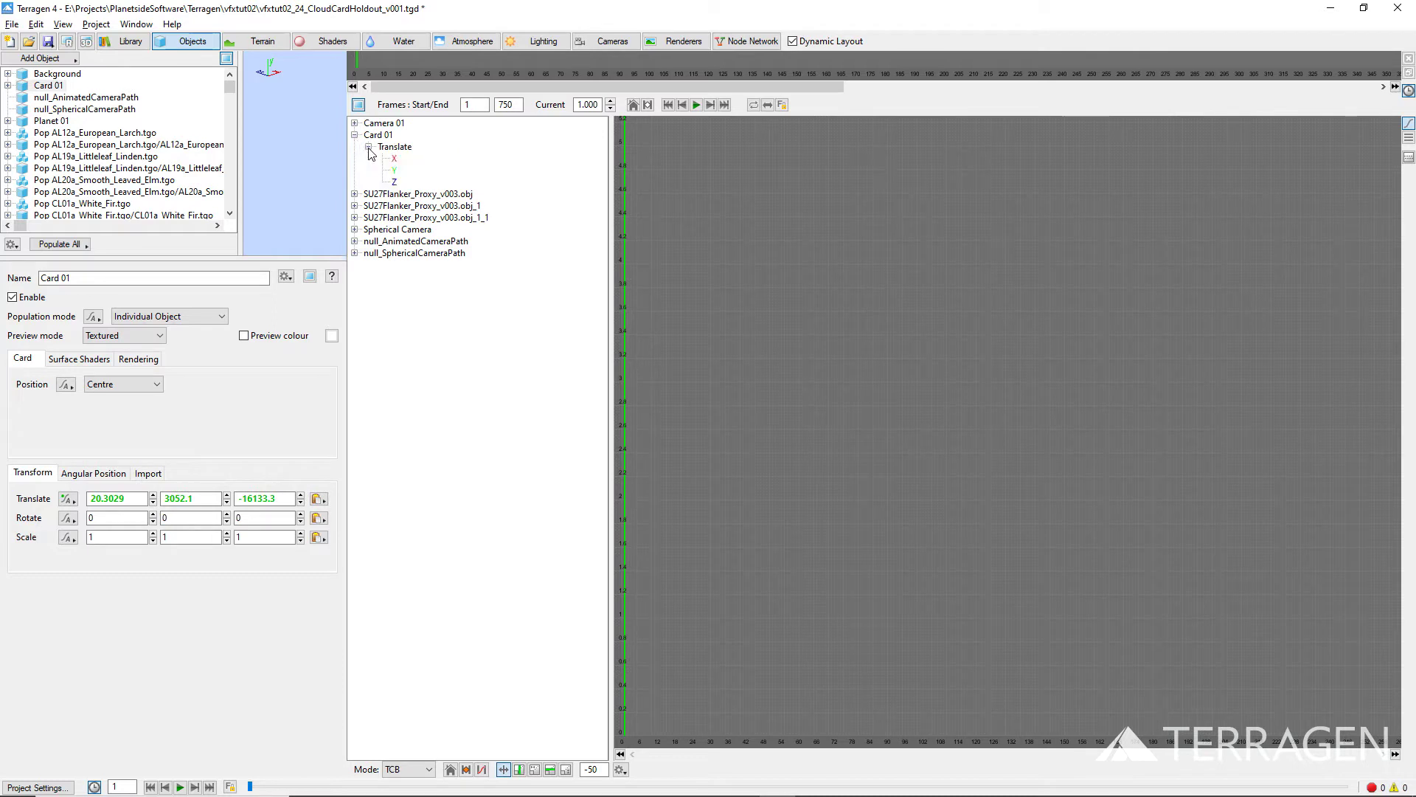
click(355, 206)
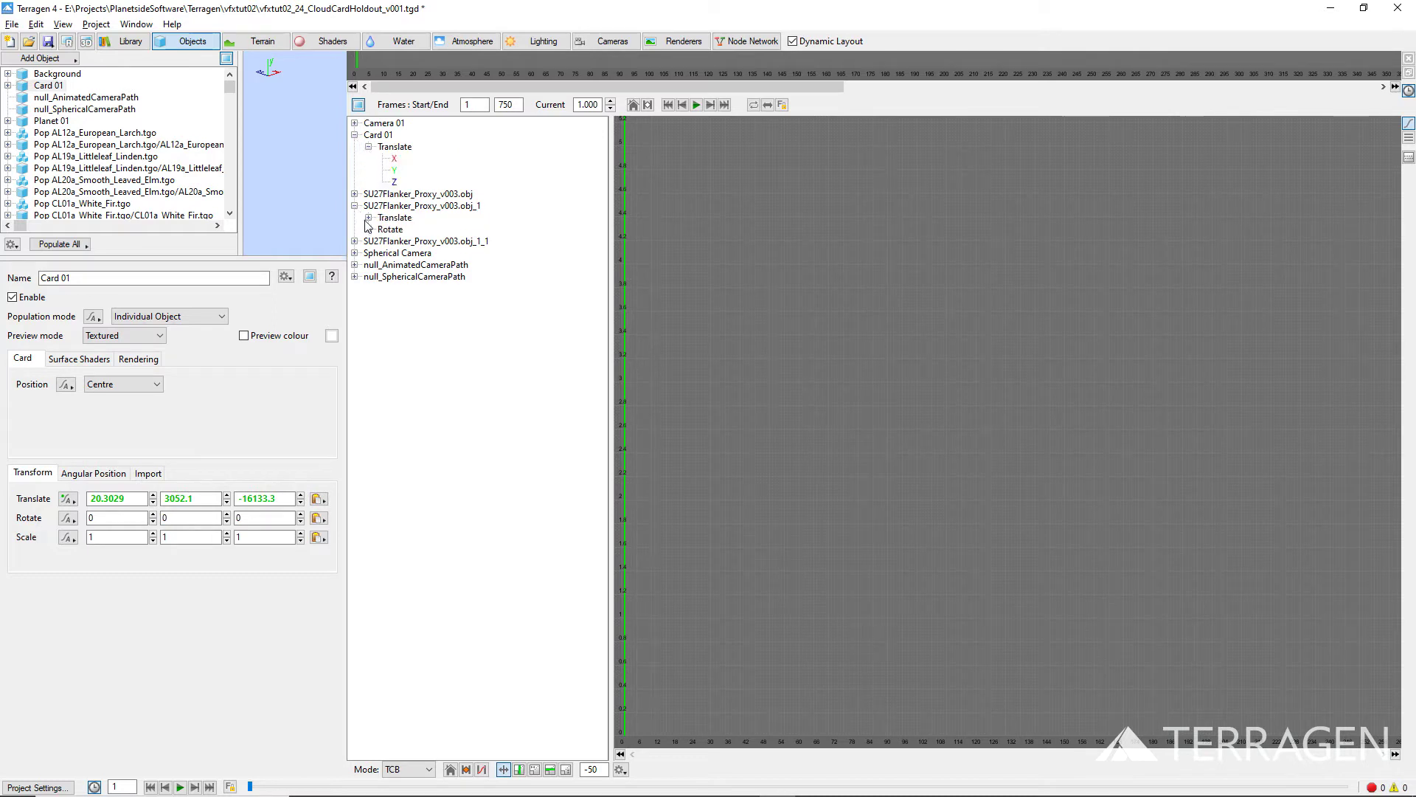
click(368, 218)
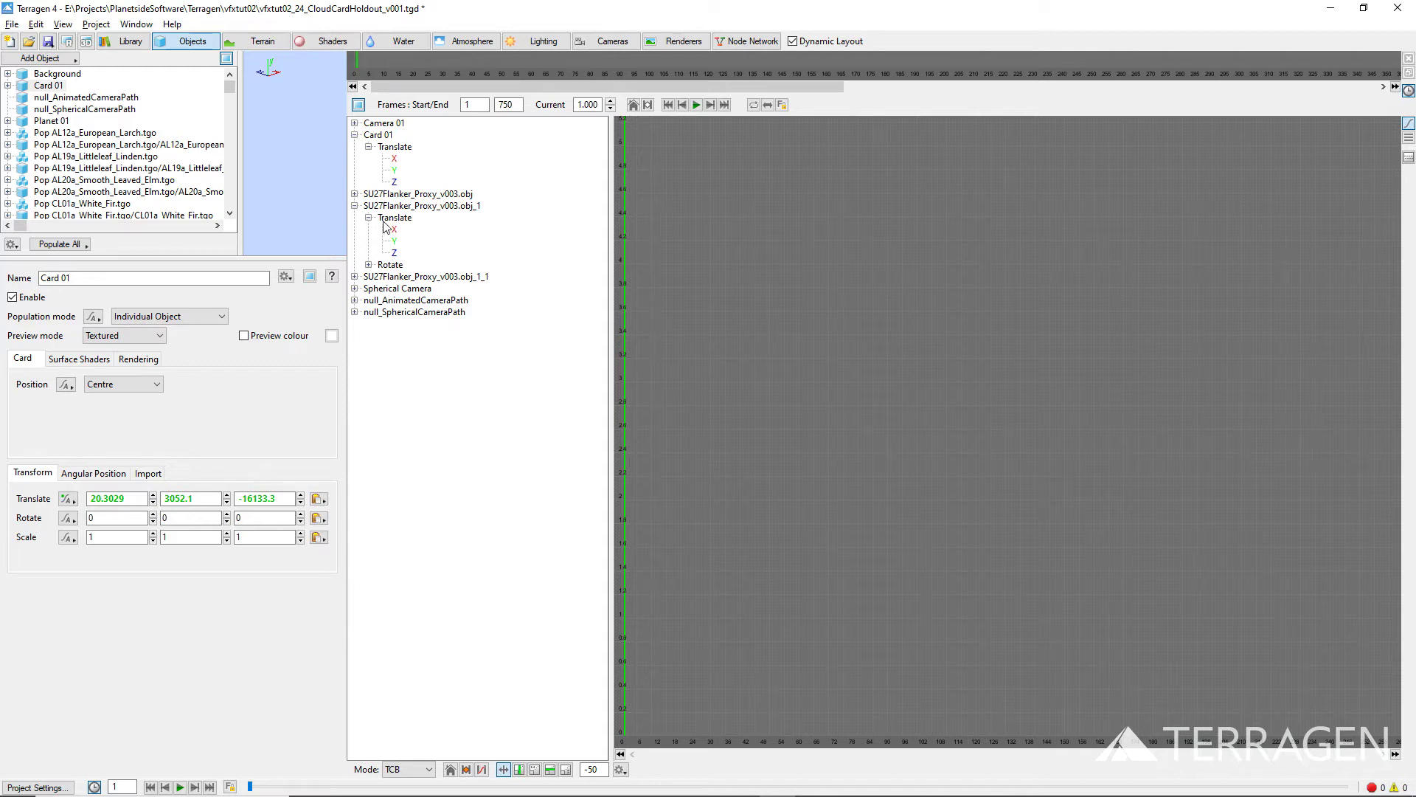
Step: Select all keyframes on the aircraft's Translate X curve
click(394, 229)
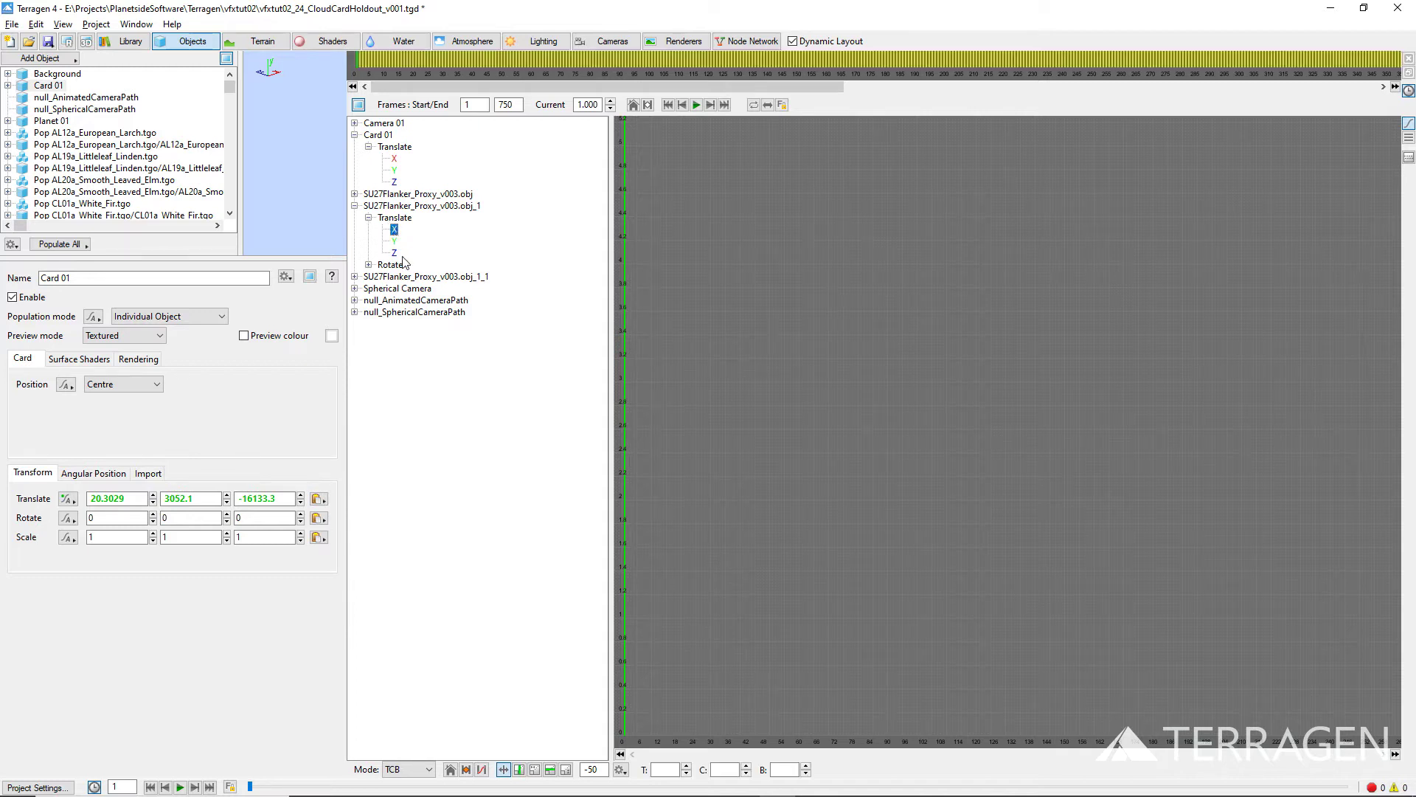
click(481, 769)
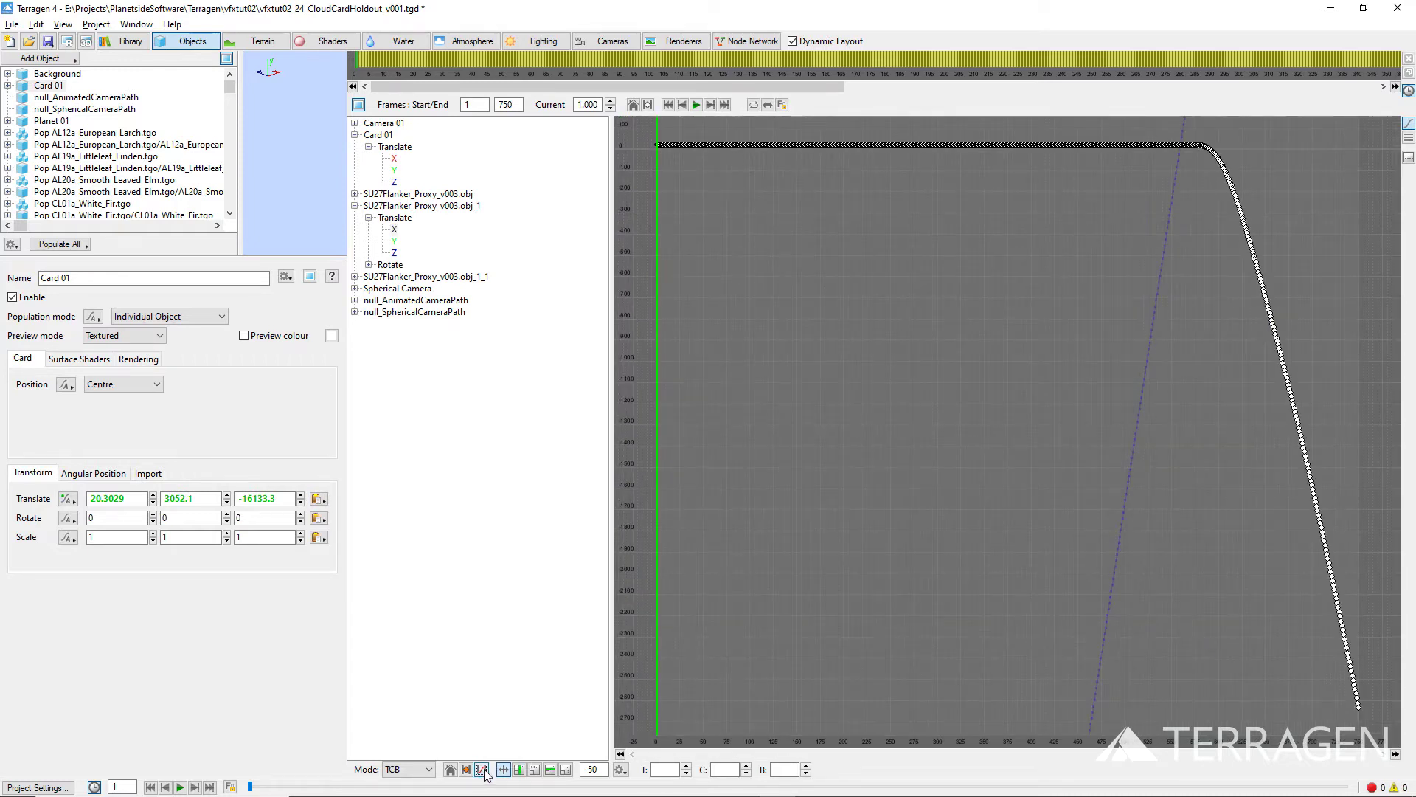
click(823, 532)
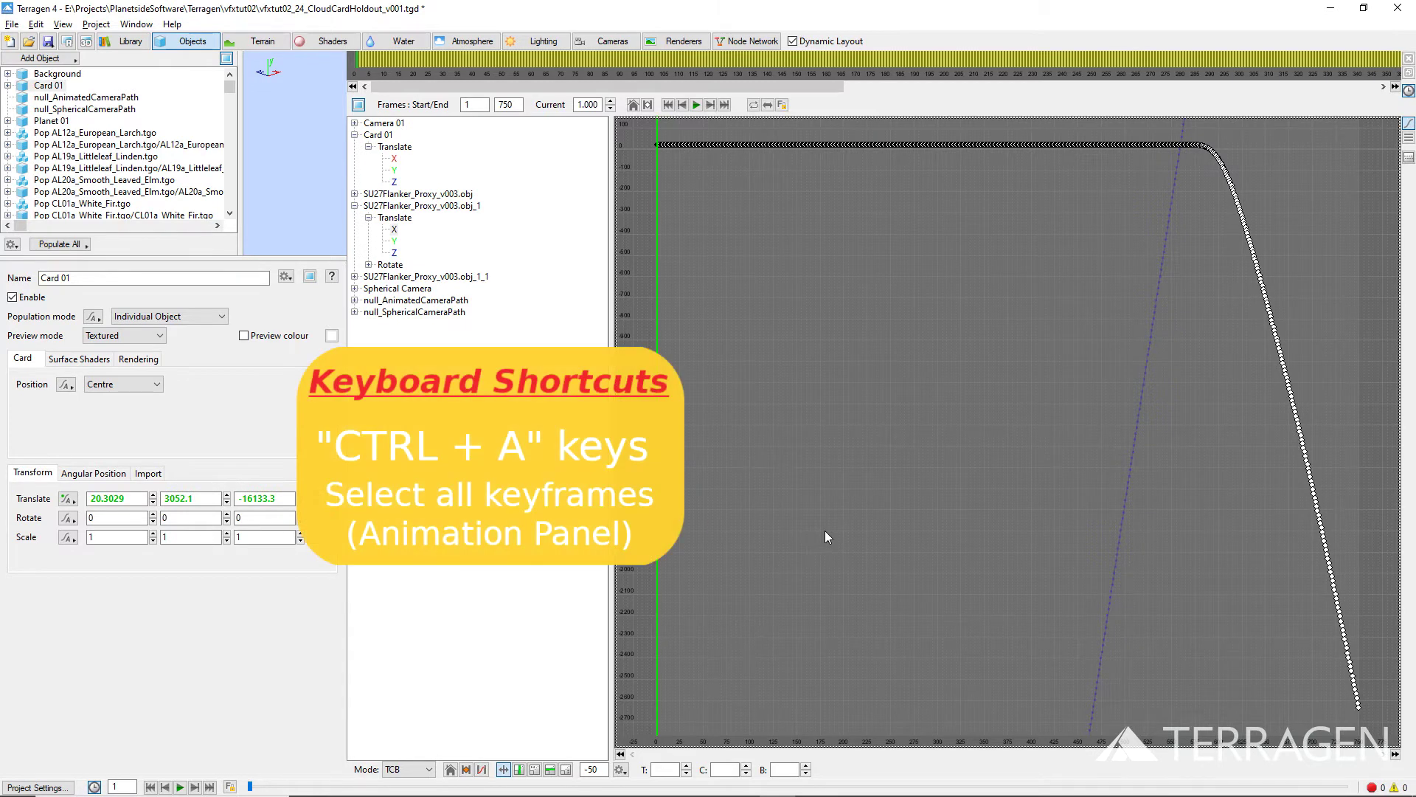
key(ctrl+a)
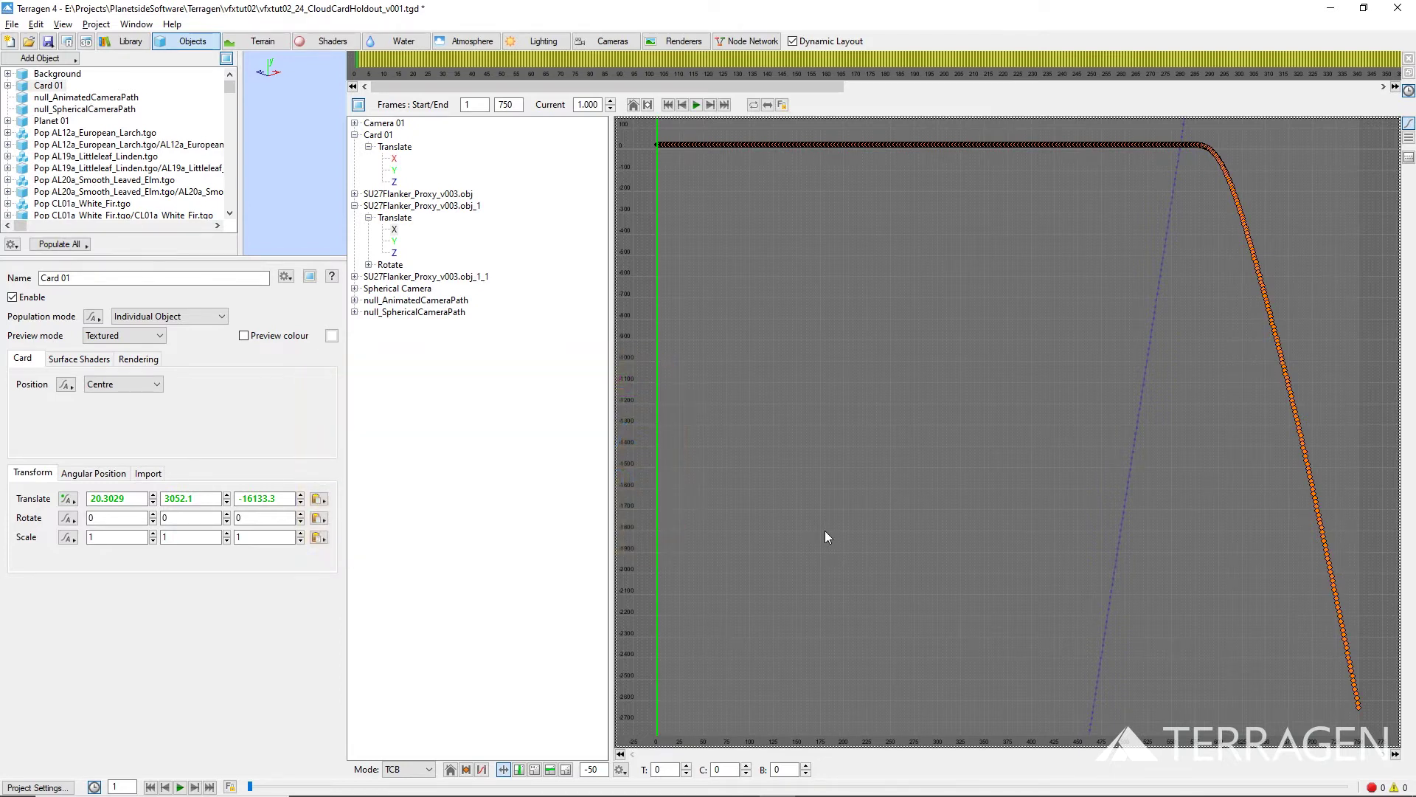
Step: Replace Card 01's Translate X keys with the aircraft's pasted X curve
click(395, 159)
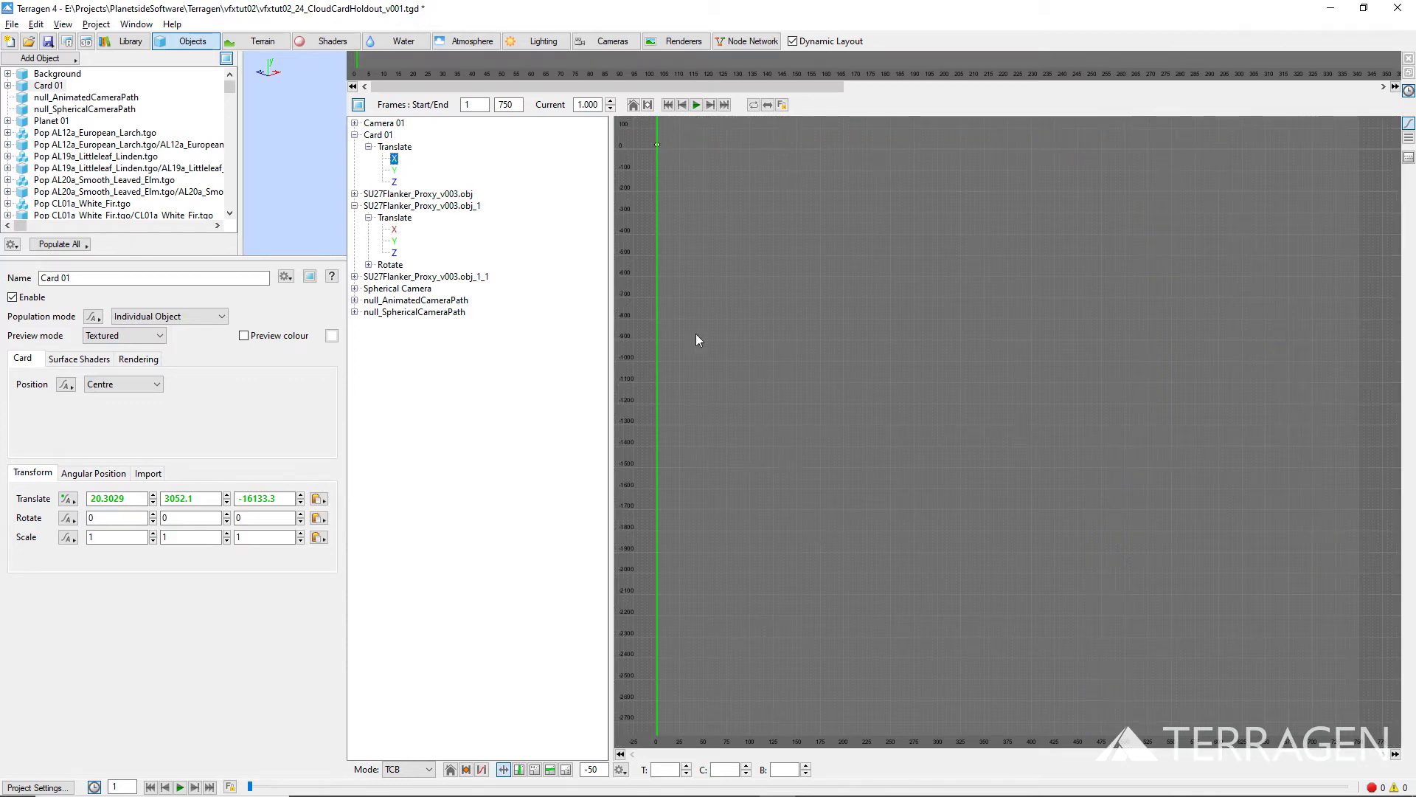
click(739, 362)
key(ctrl+a)
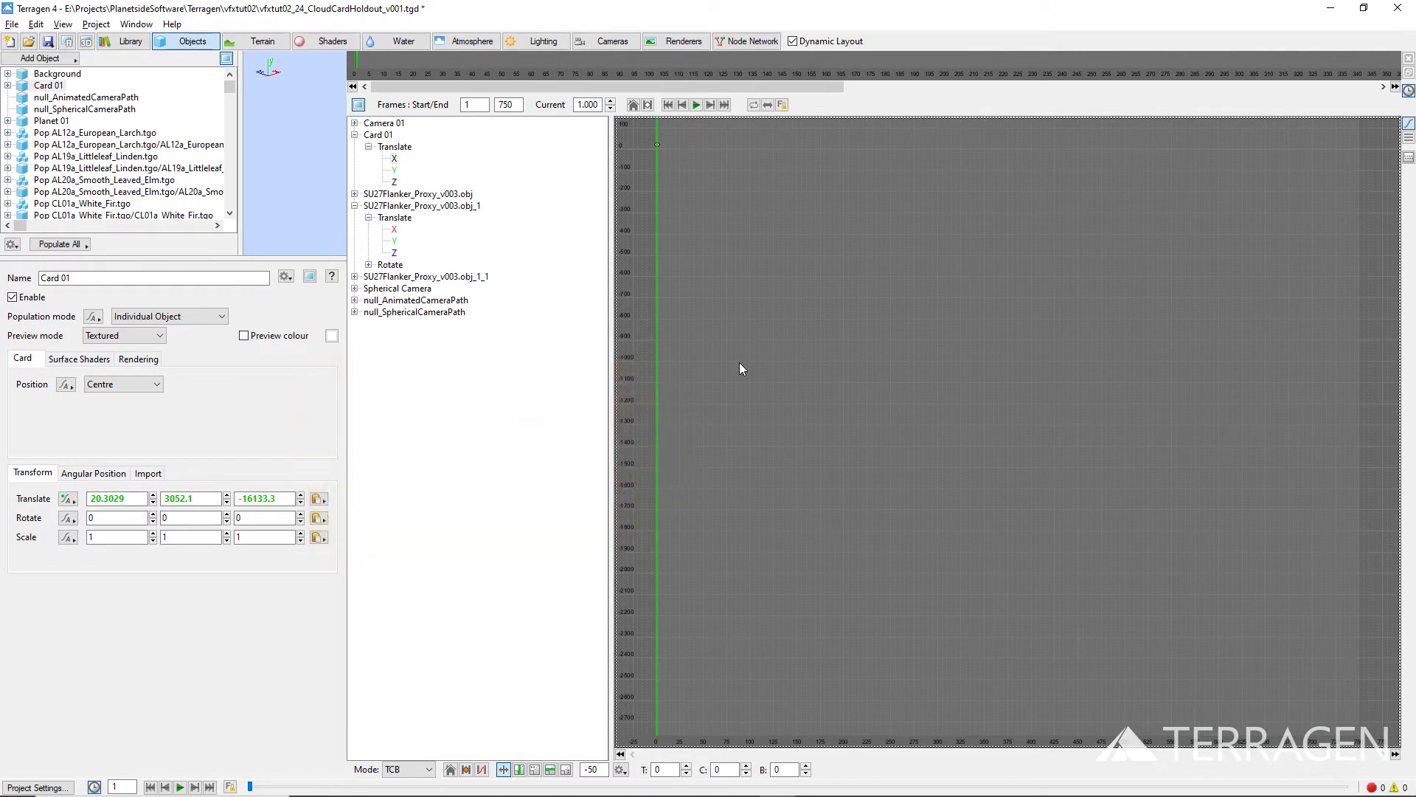
key(ctrl+v)
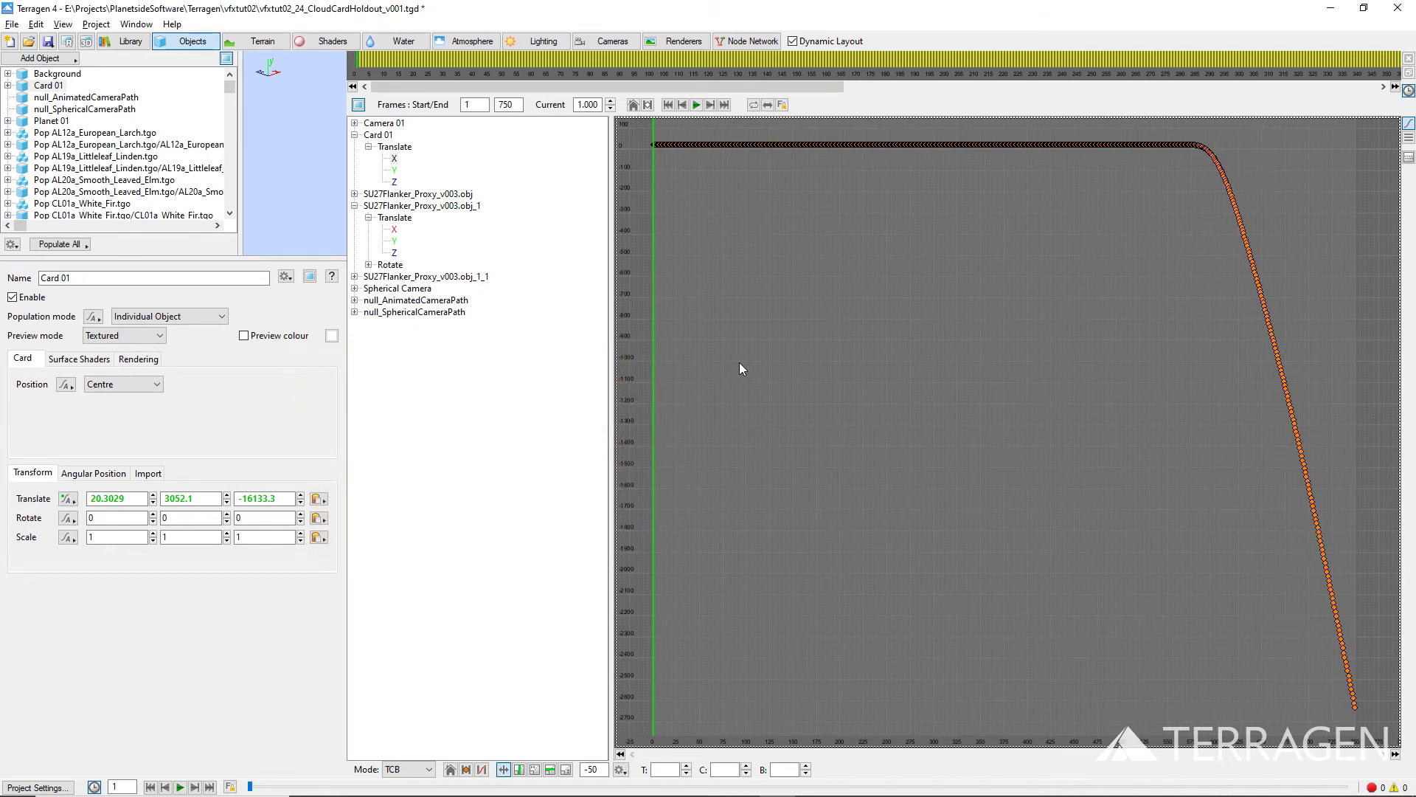
Step: Transfer the aircraft's Translate Y keyframes onto Card 01's Translate Y
click(395, 242)
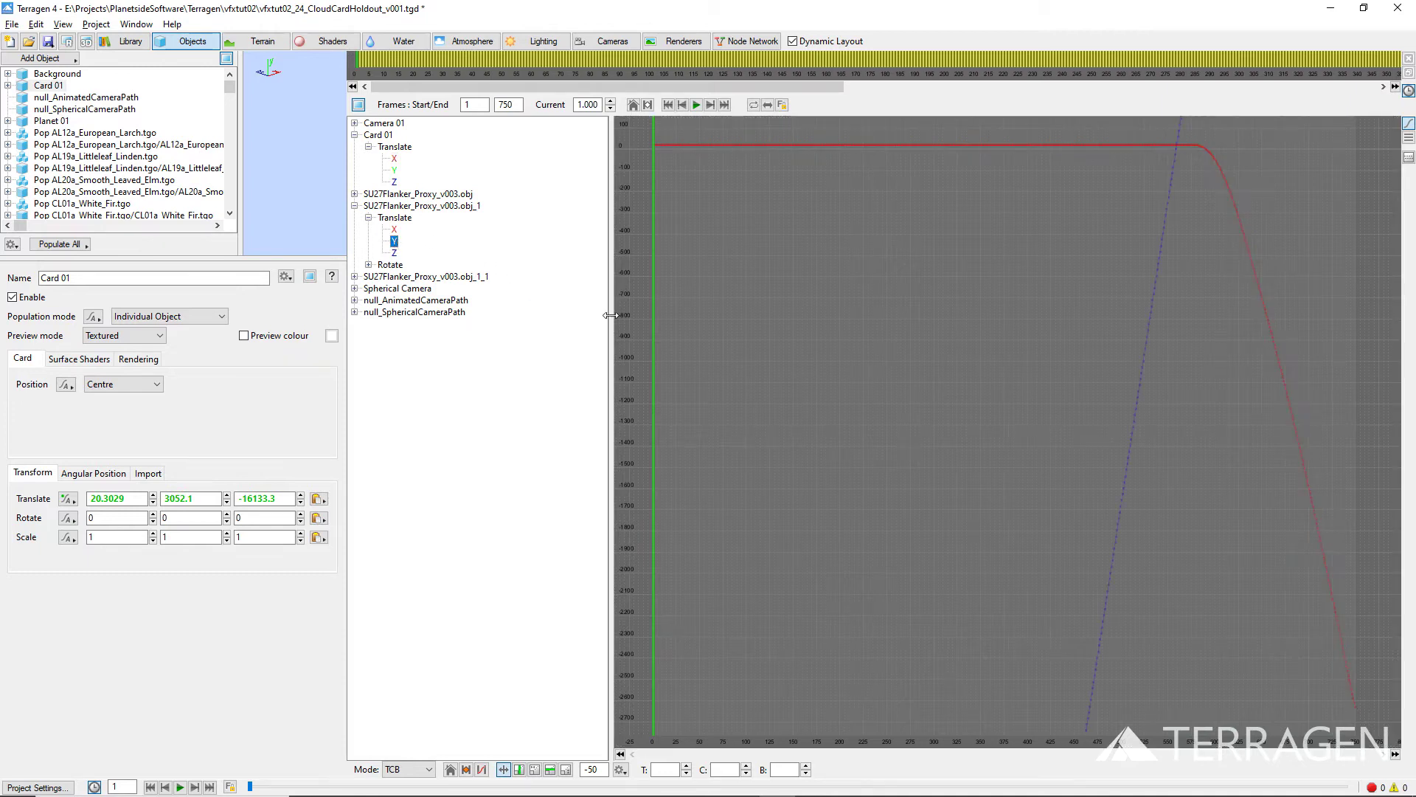
click(682, 343)
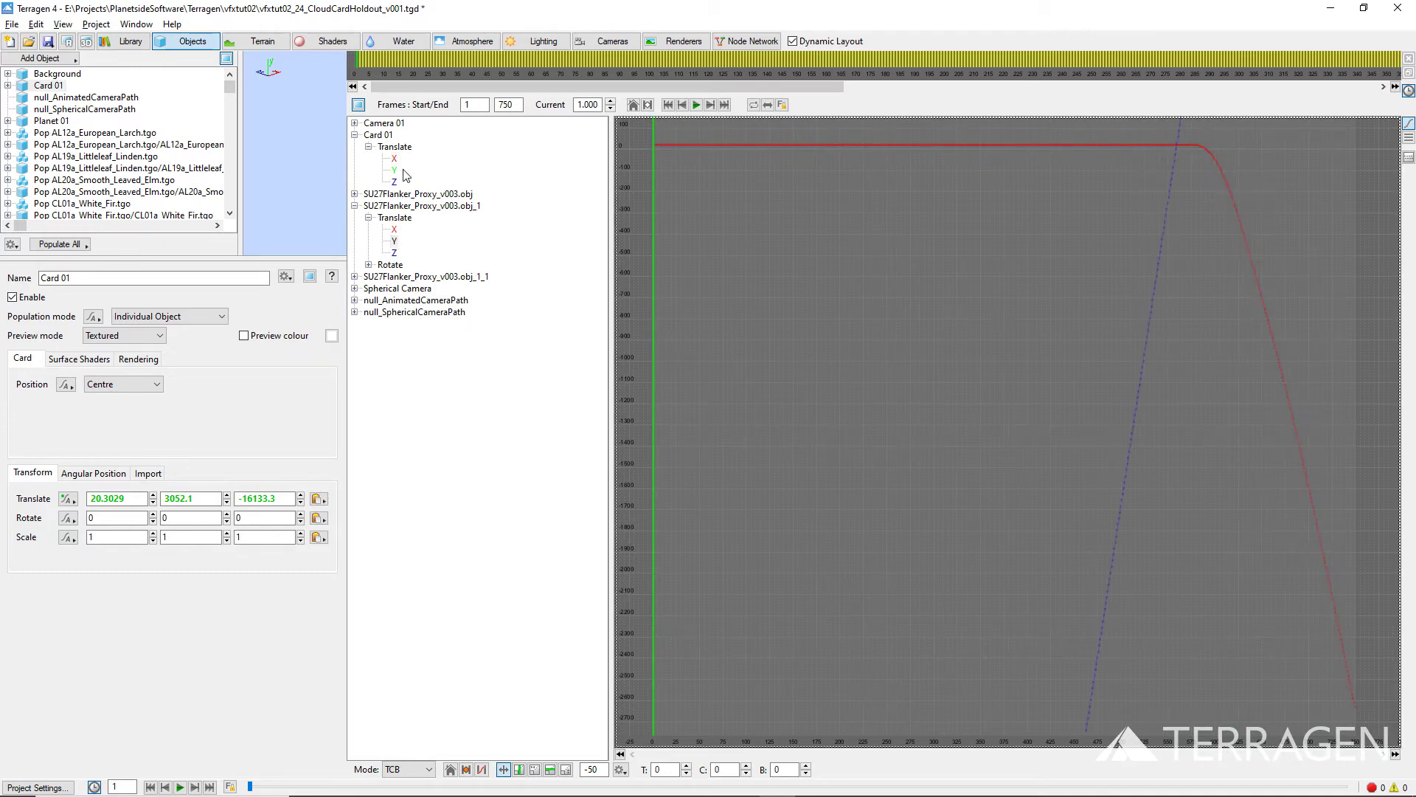
click(394, 171)
click(696, 313)
key(f)
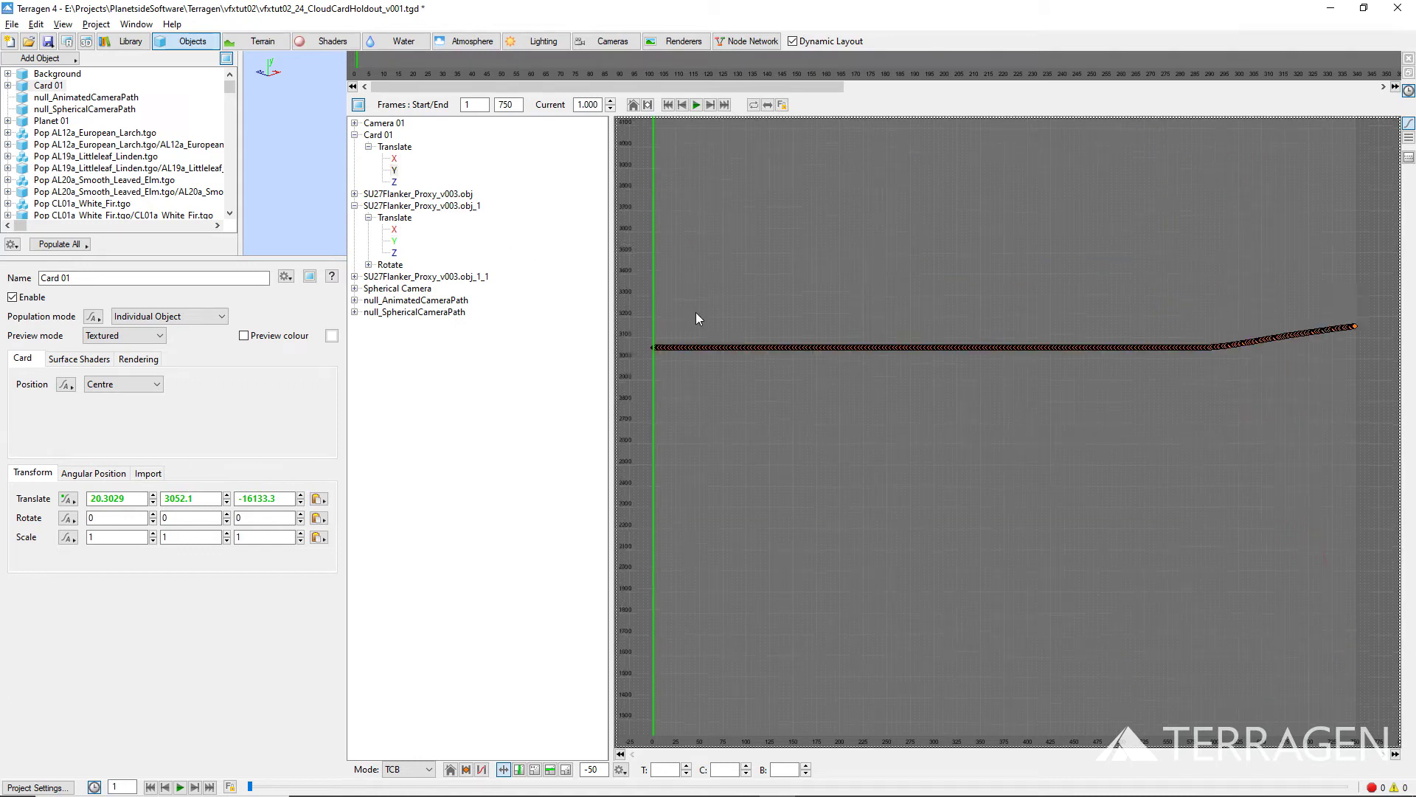
Step: Transfer the aircraft's Translate Z keyframes onto Card 01's Translate Z
ctrl+click(395, 241)
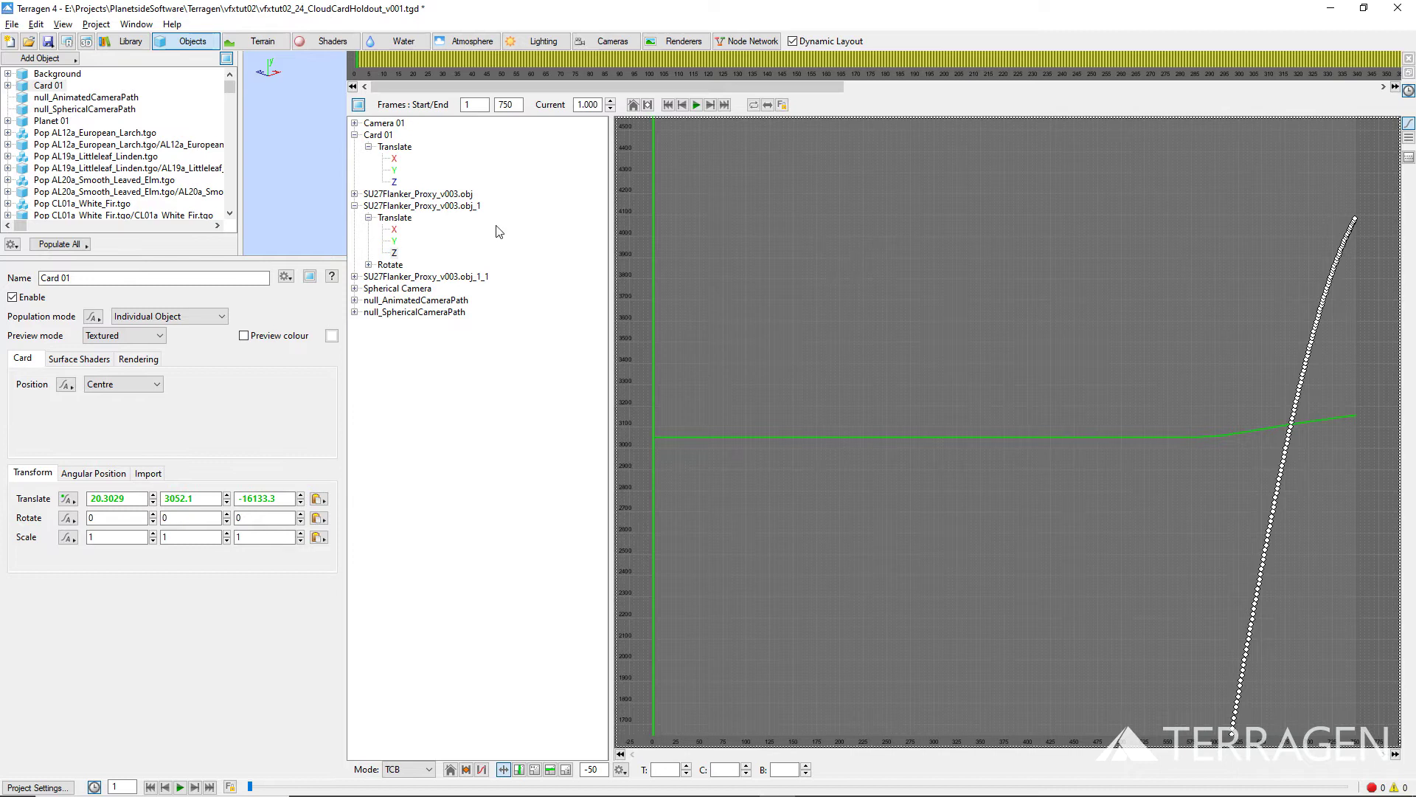
click(395, 182)
click(728, 327)
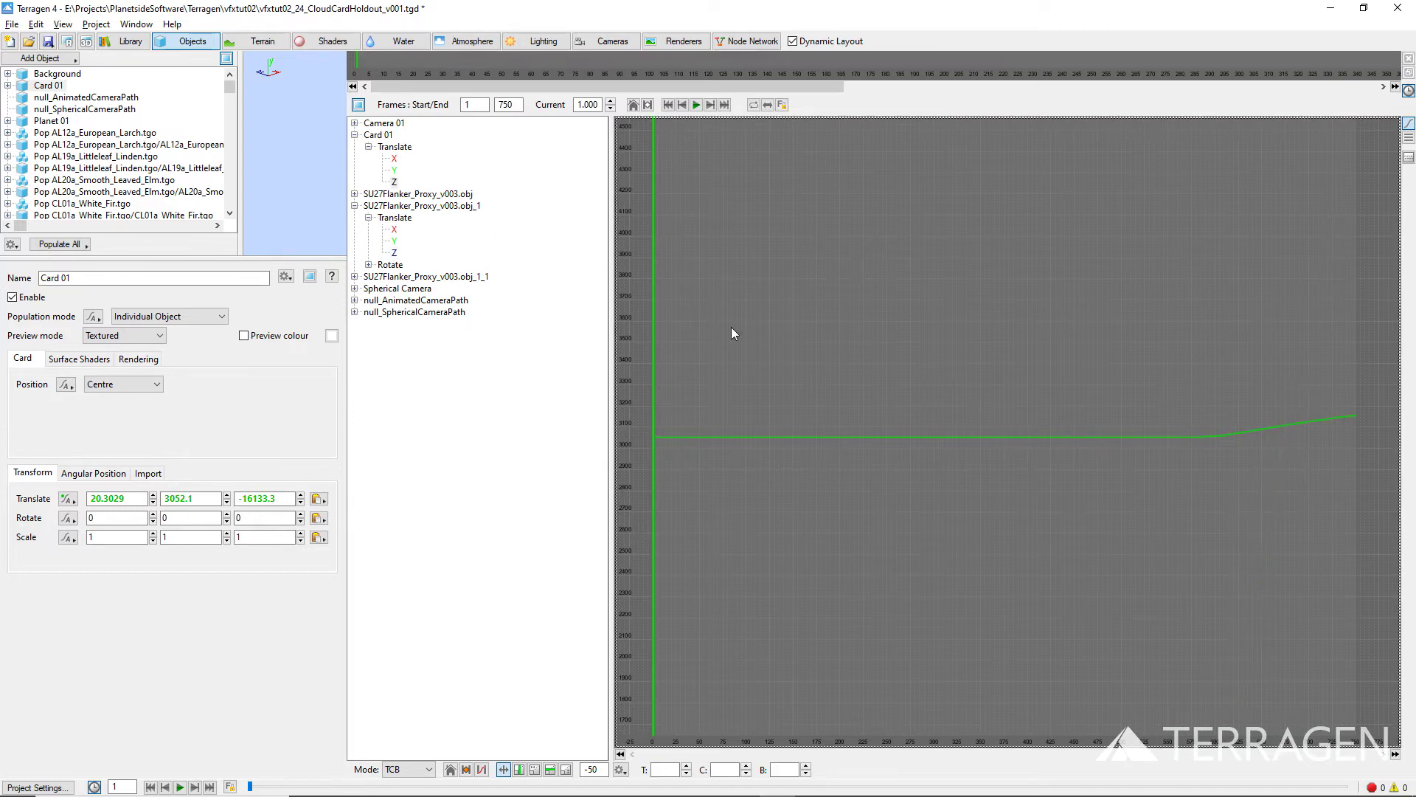
key(f)
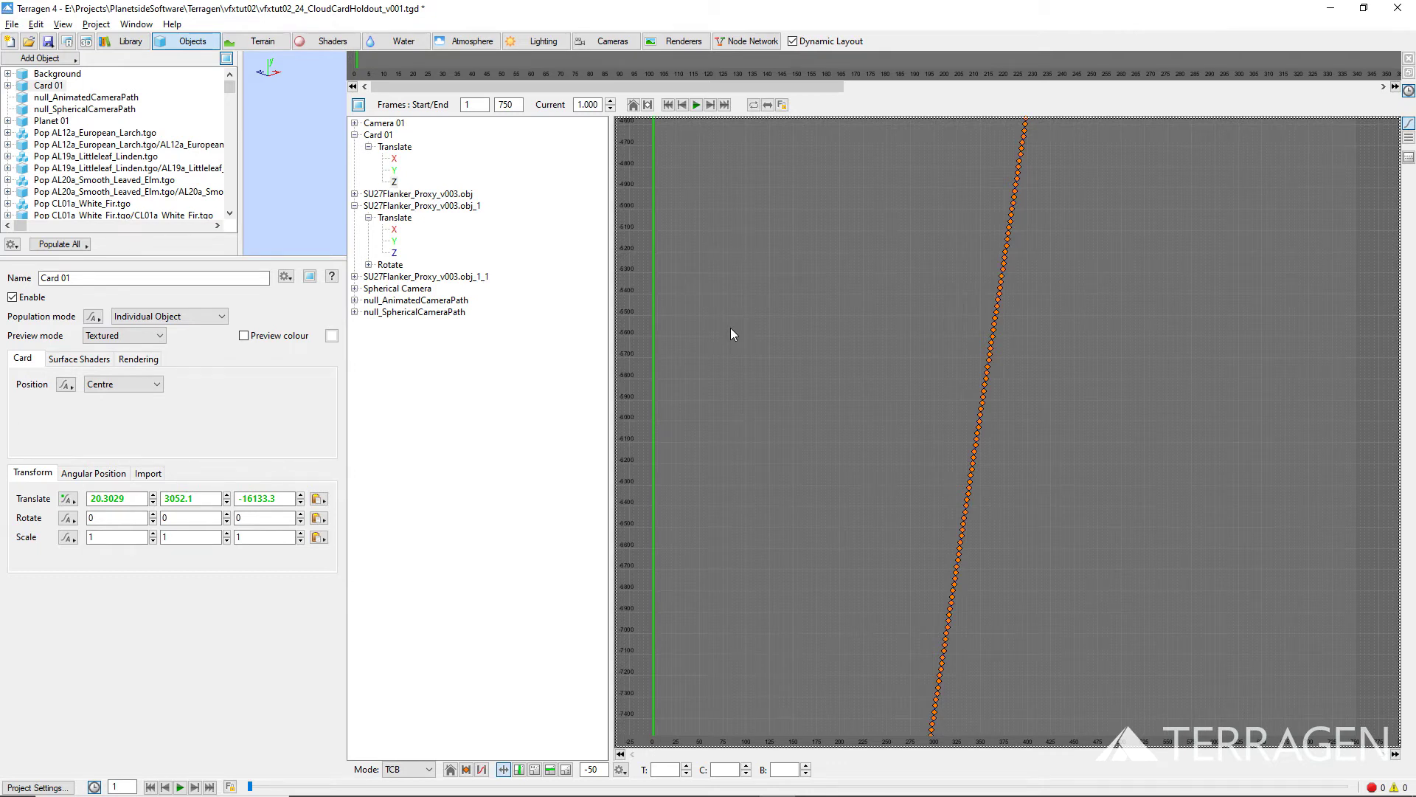
Step: Move Card 01's Translate Z keys by -50, putting translate Z at -16183.3
click(395, 181)
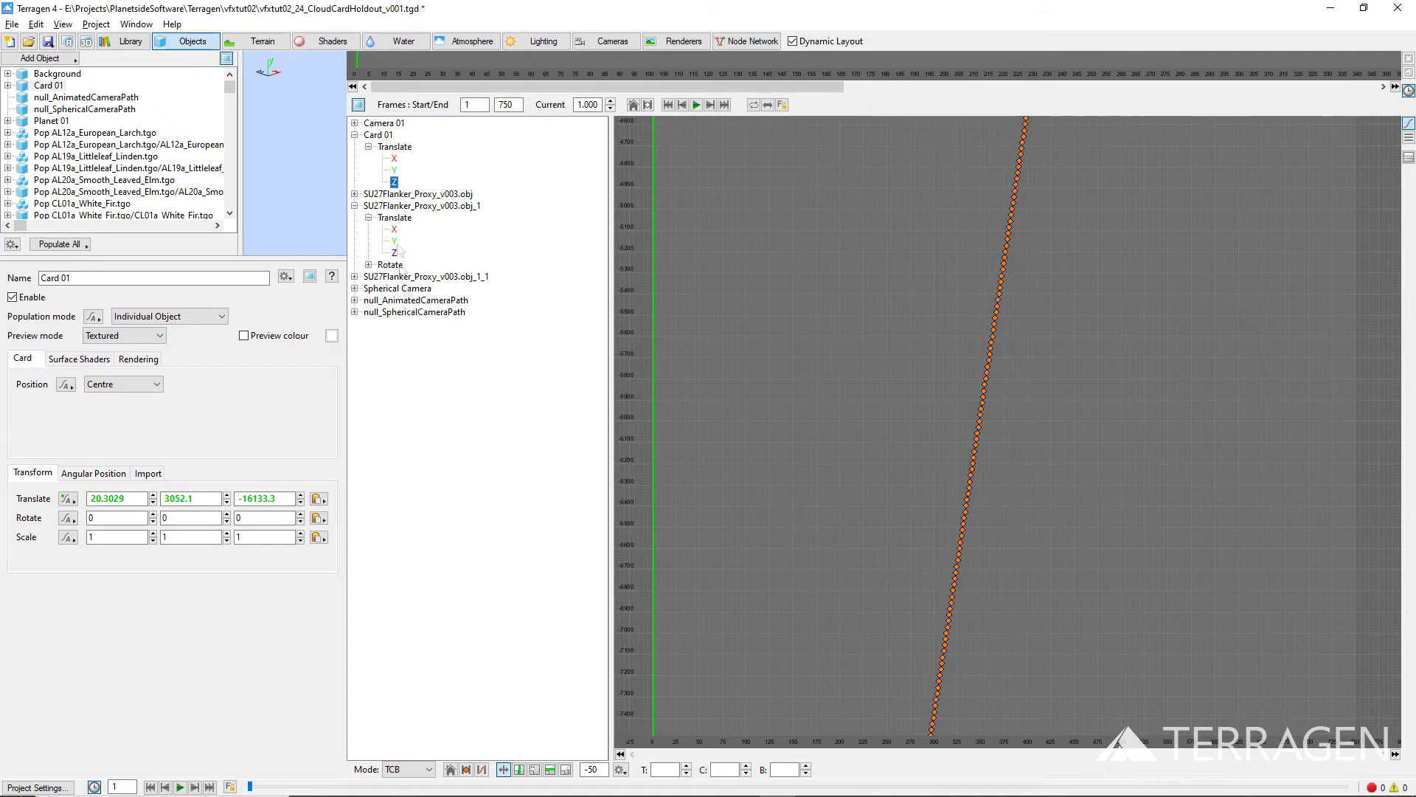
click(481, 769)
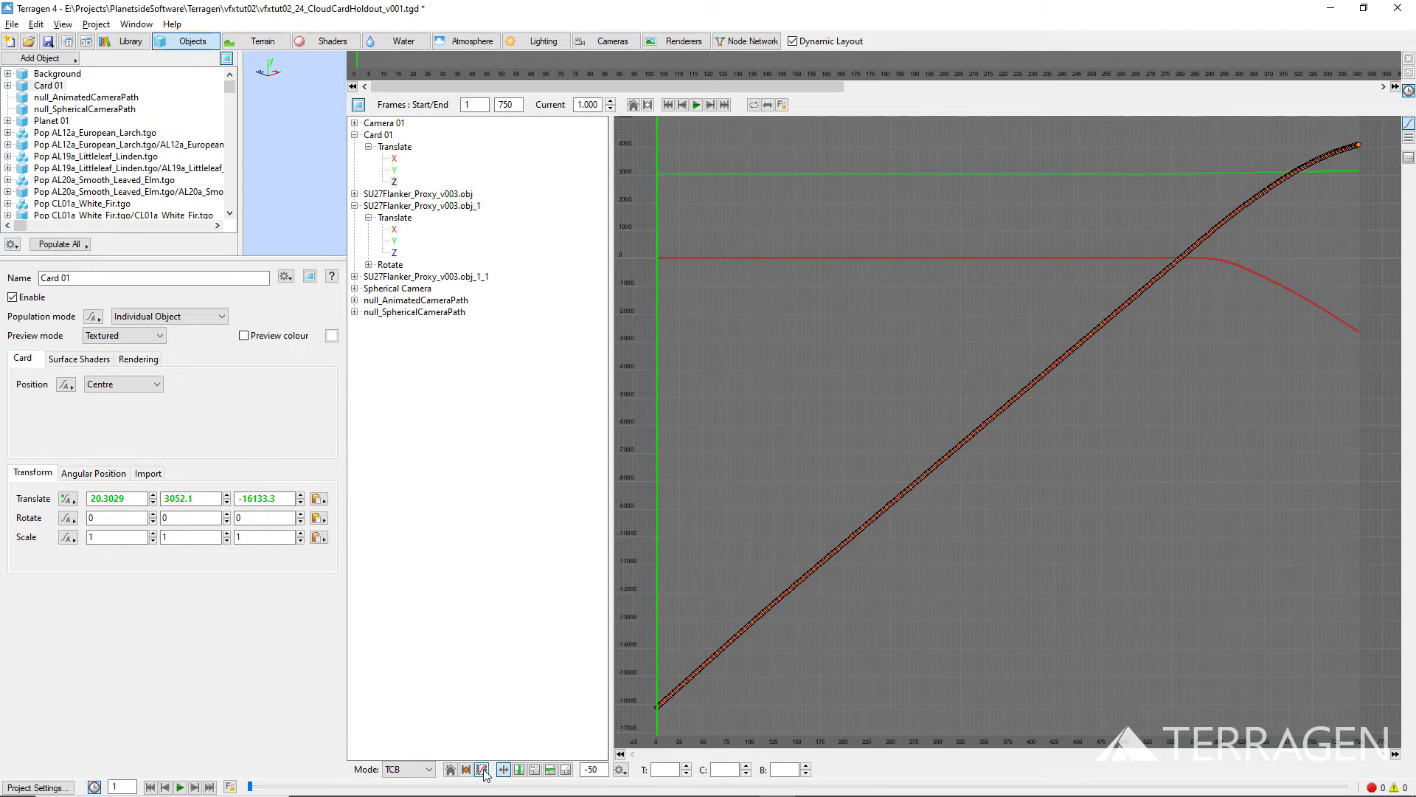
double_click(591, 770)
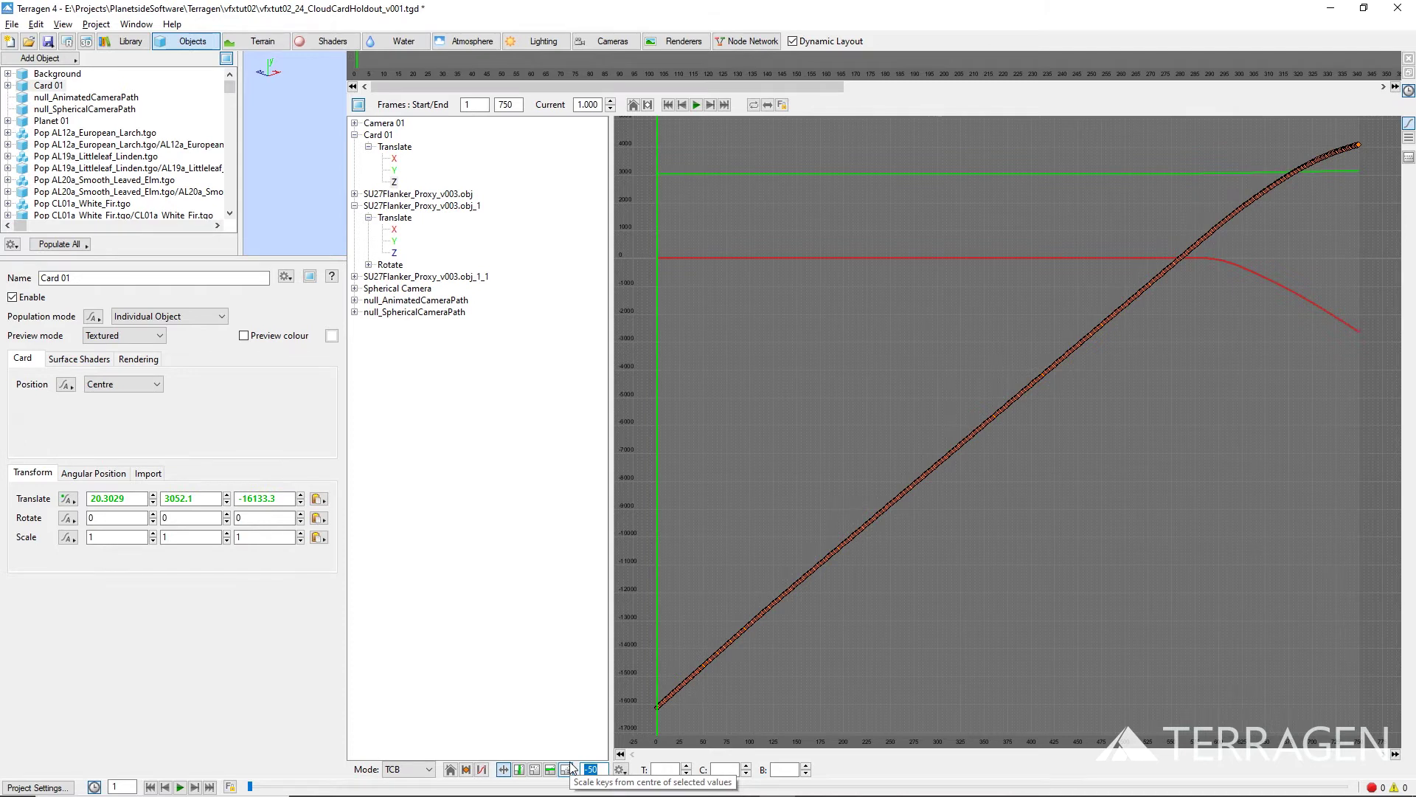
click(620, 771)
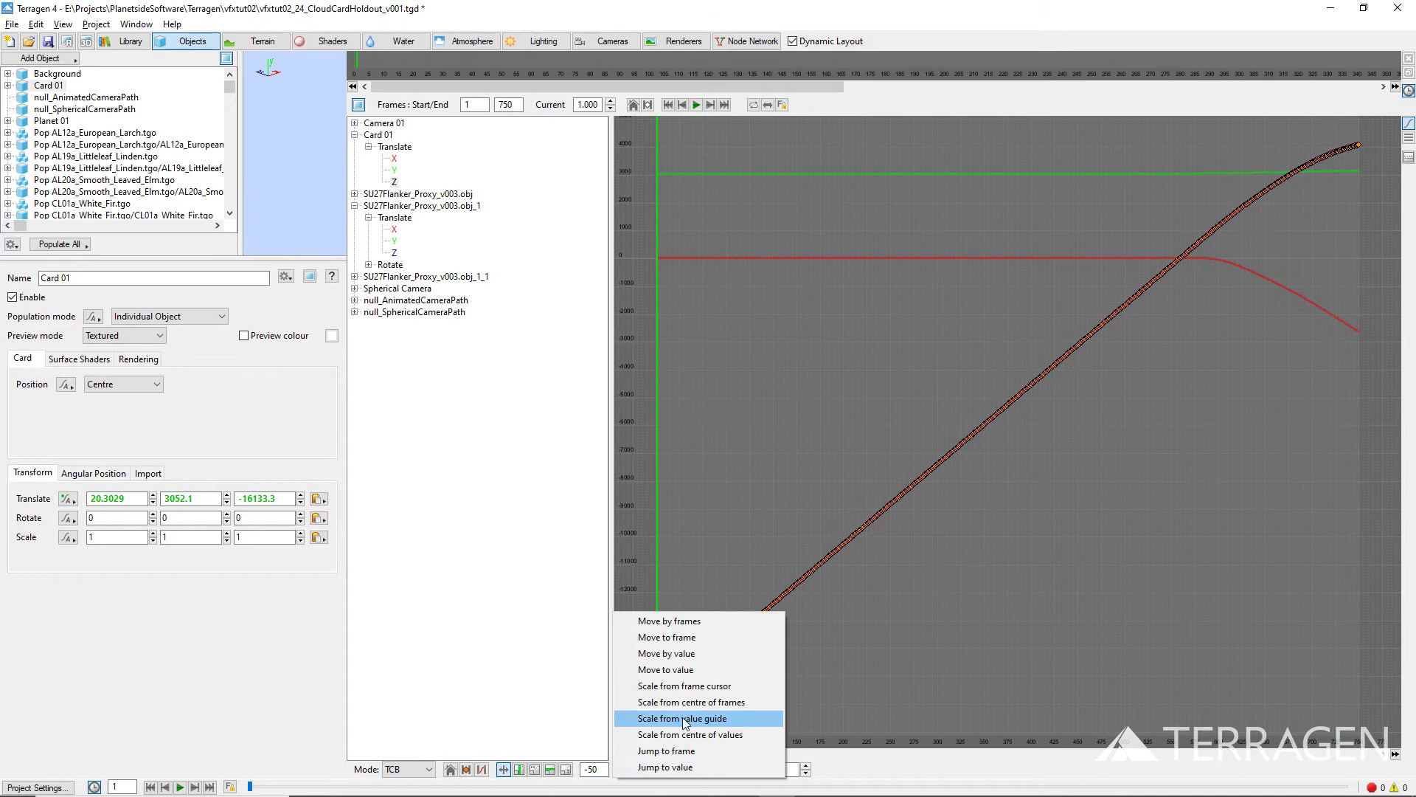
click(720, 662)
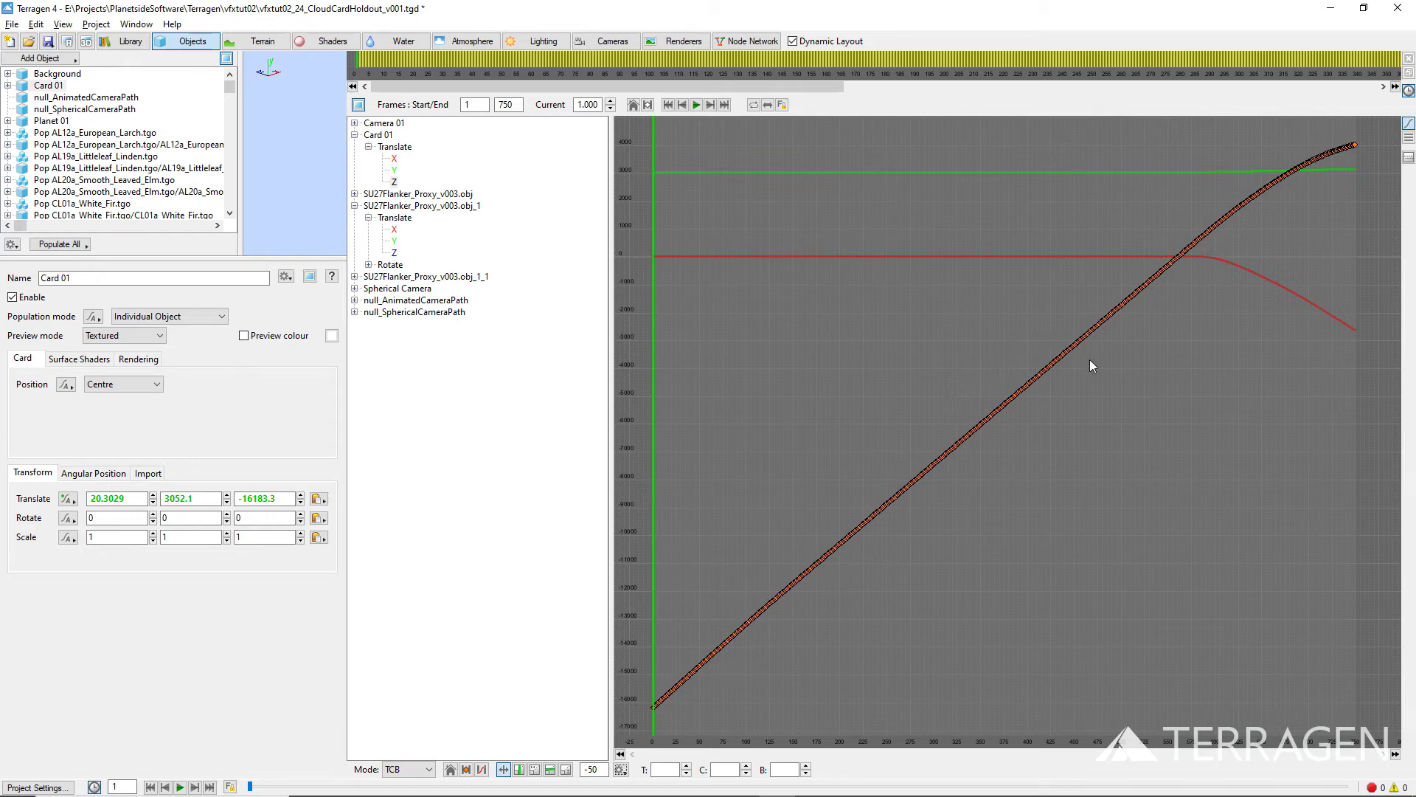
Step: Close the animation graph, view through Camera 01, and scrub forward to frame 144
click(1408, 63)
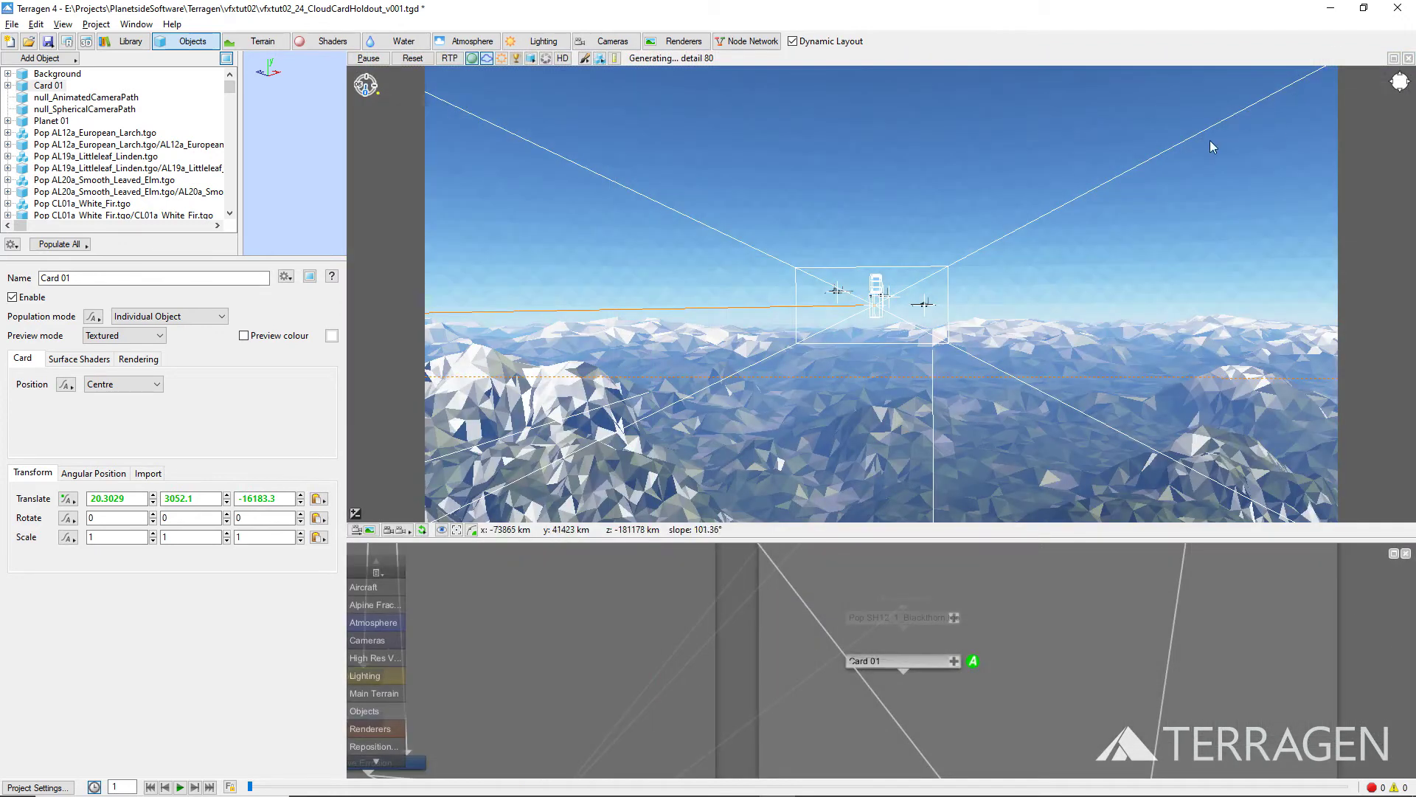
click(397, 530)
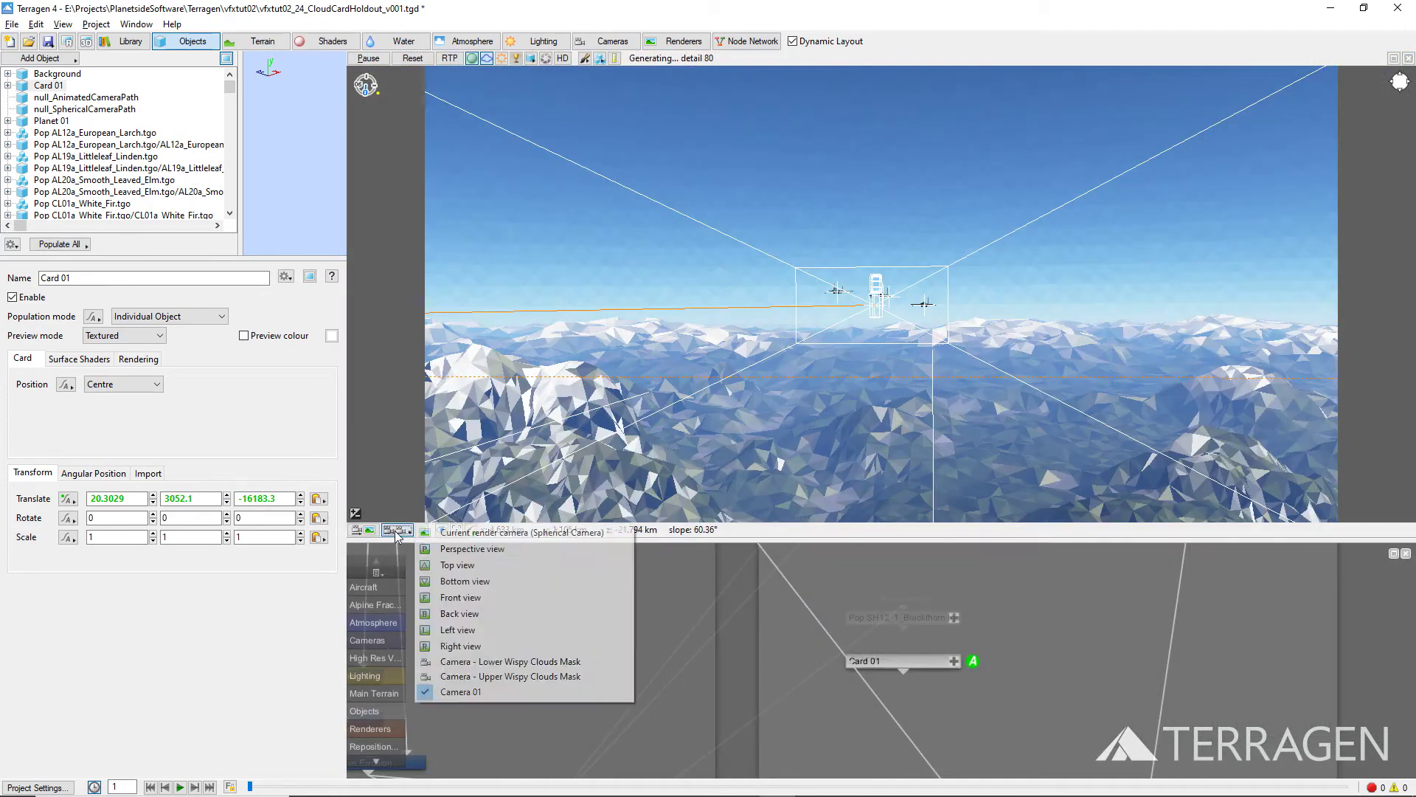
click(534, 692)
drag(250, 788, 459, 787)
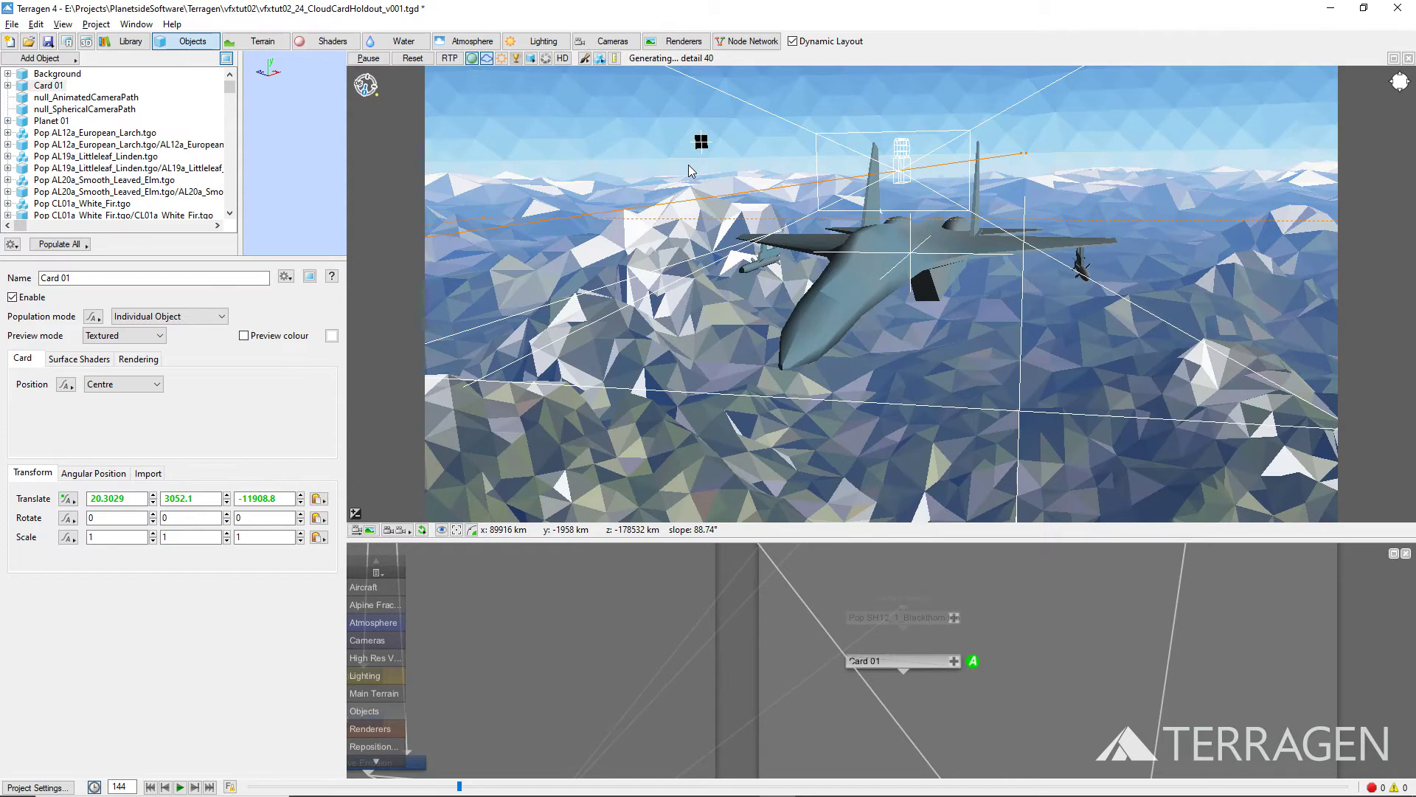
Step: Give Card 01 a Scale X and Scale Y of 1000, then scrub the timeline back to frame 140
click(49, 85)
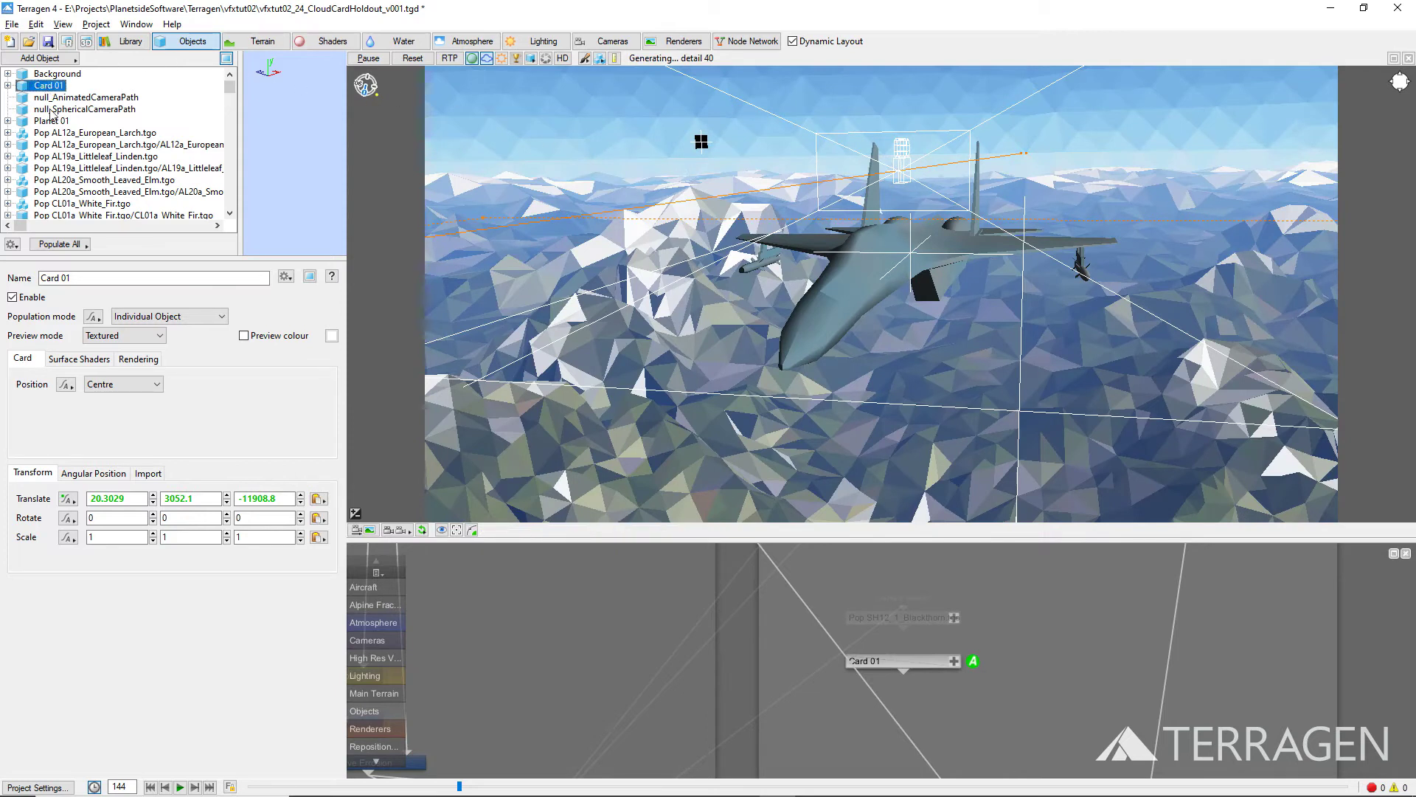
click(108, 534)
text(000)
key(Return)
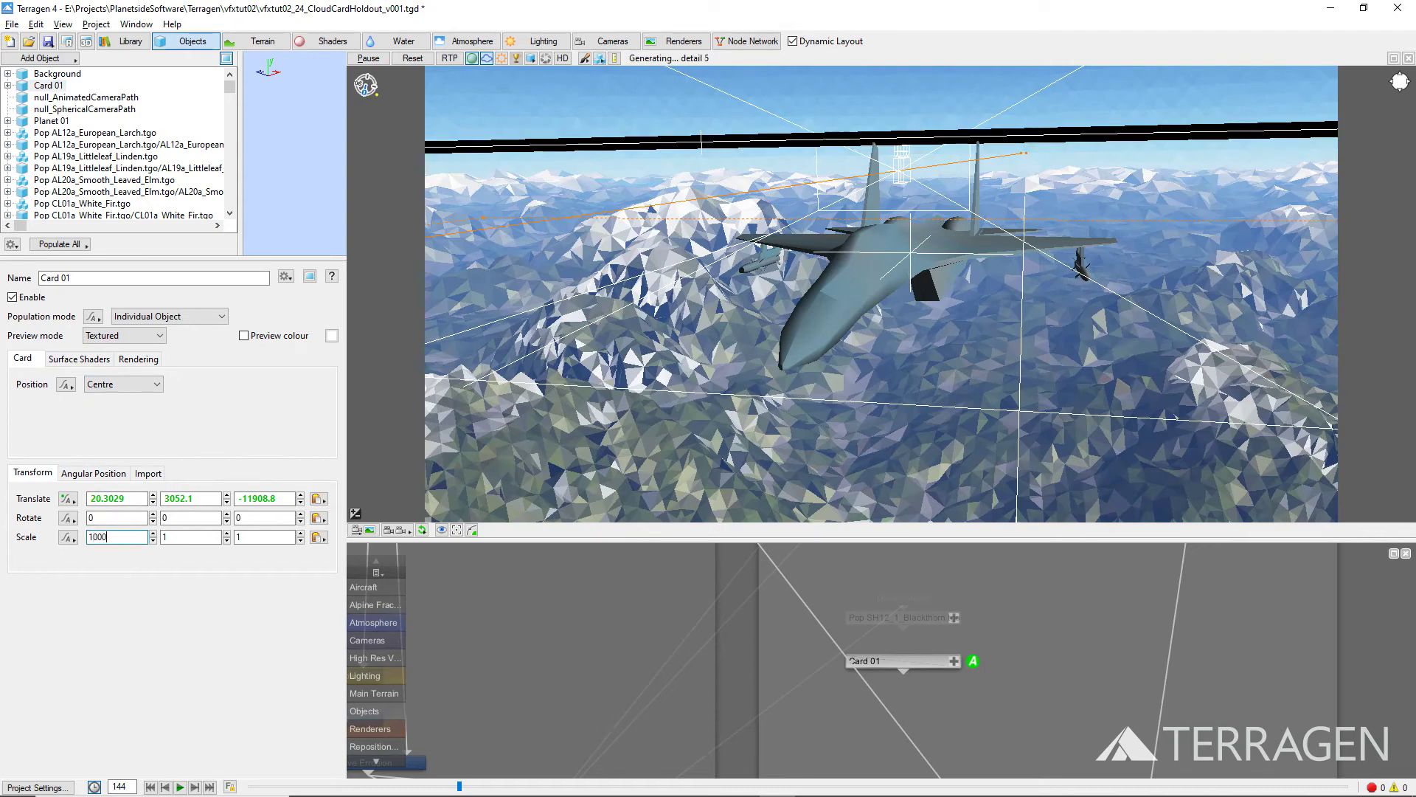
key(Tab)
text(1000)
key(Return)
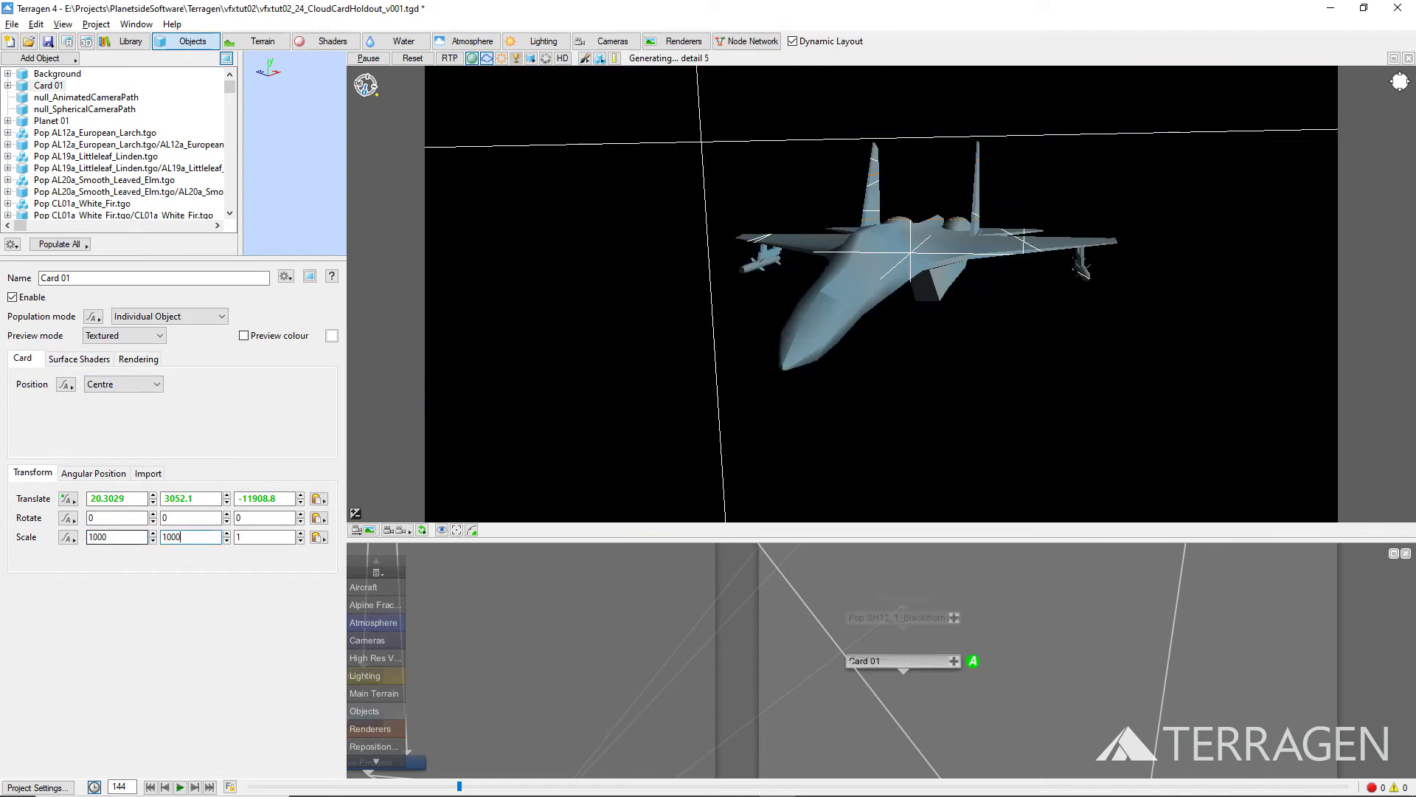
key(Tab)
mouse_move(456, 788)
mouse_down()
mouse_move(369, 771)
mouse_move(472, 777)
mouse_move(456, 764)
mouse_up()
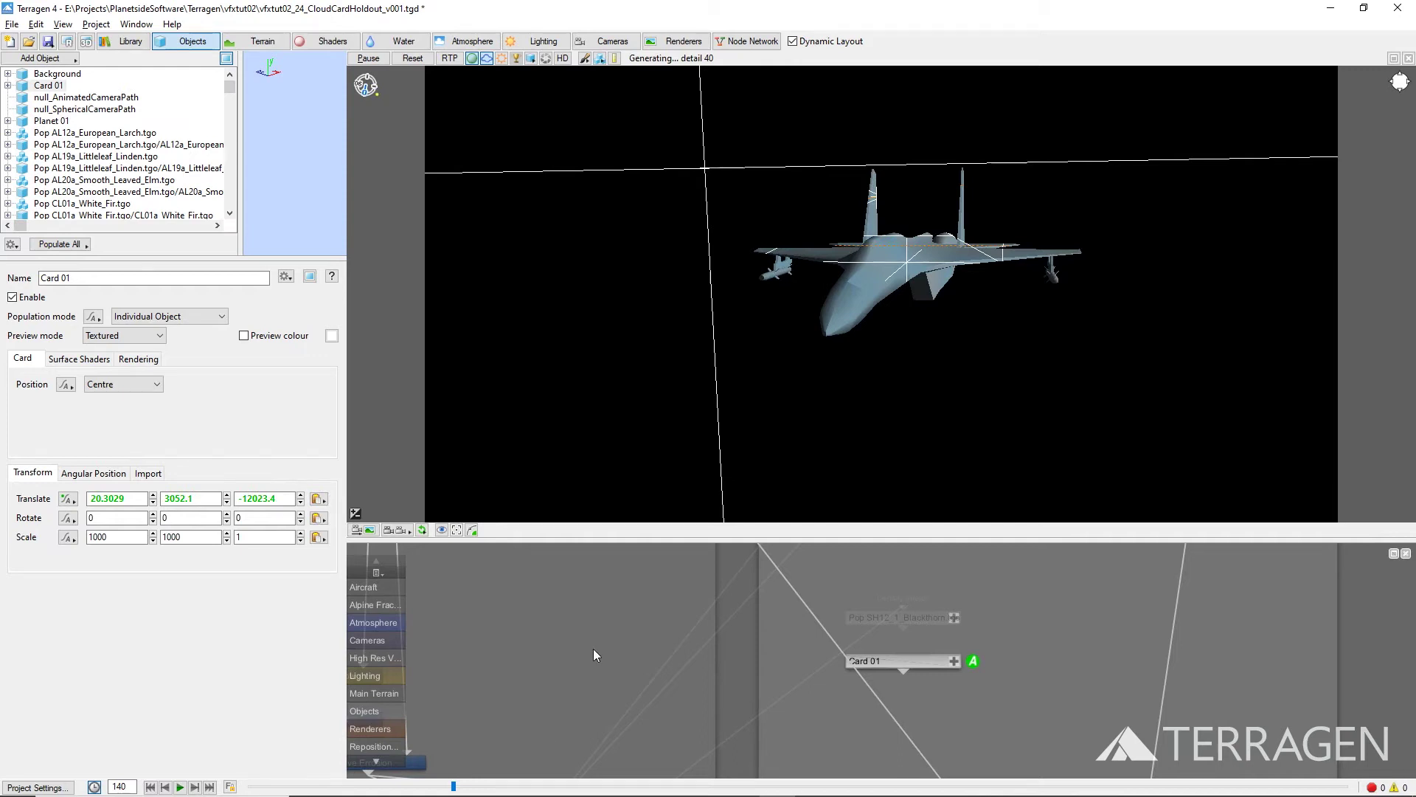
Step: Add a new standard renderer and name it 'Render - FG Cloud'
click(680, 43)
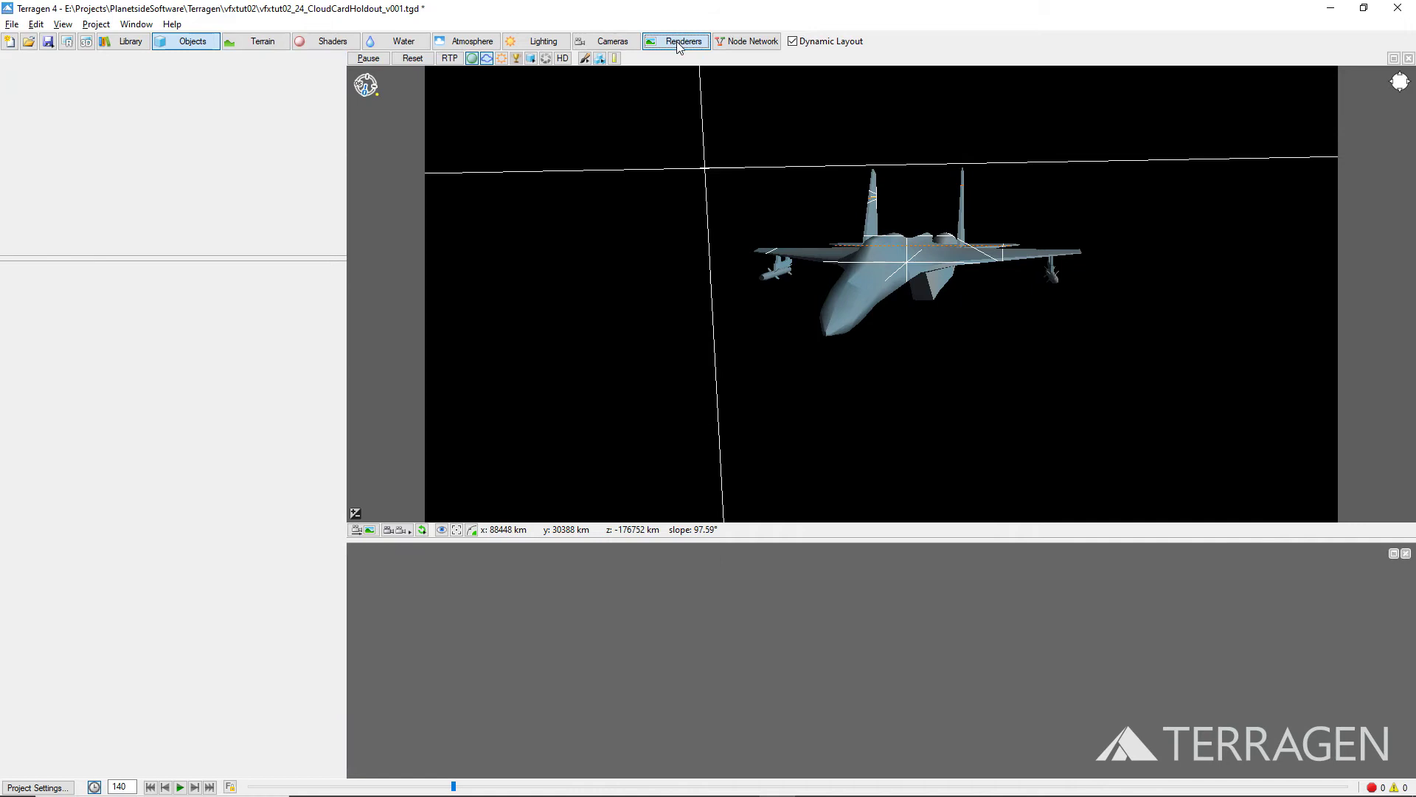
click(70, 58)
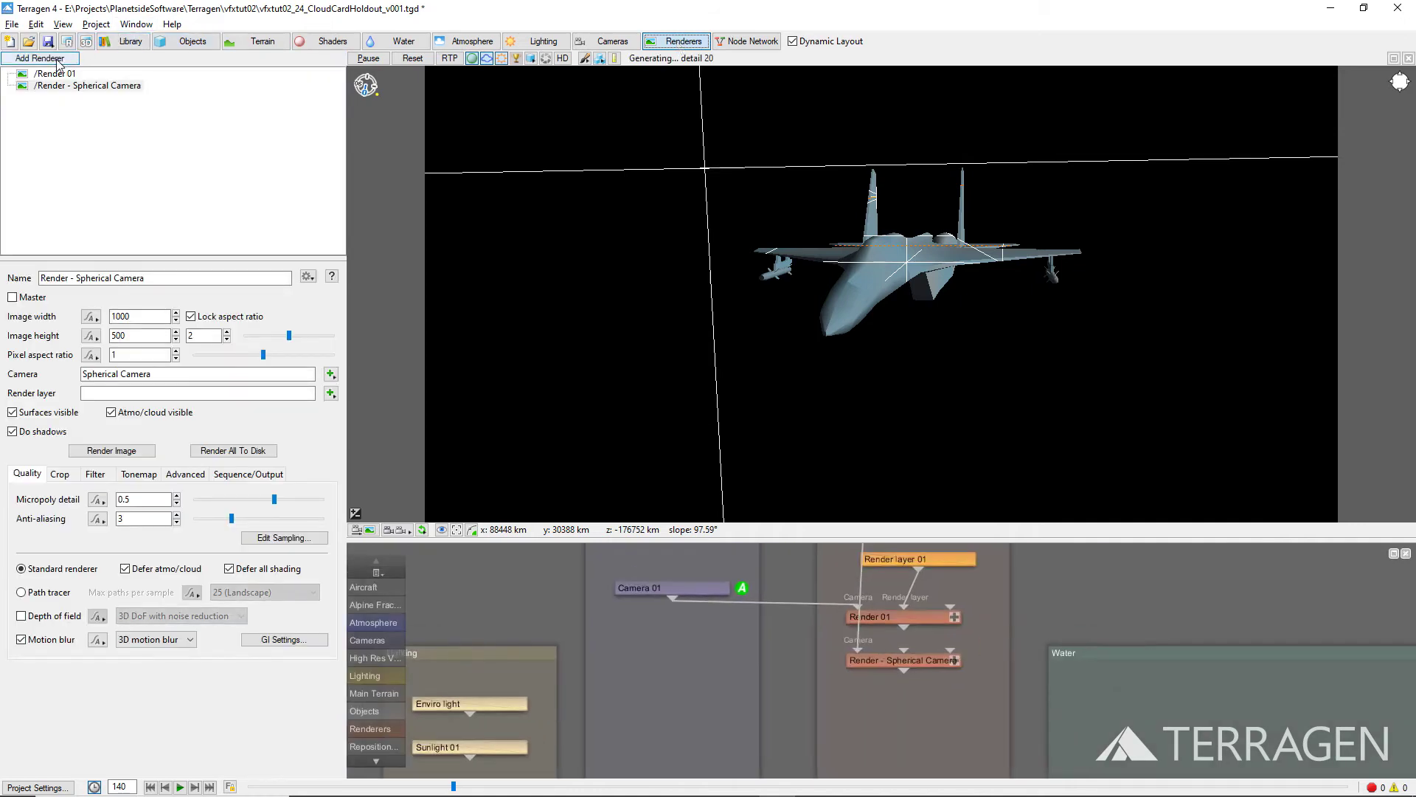
click(61, 70)
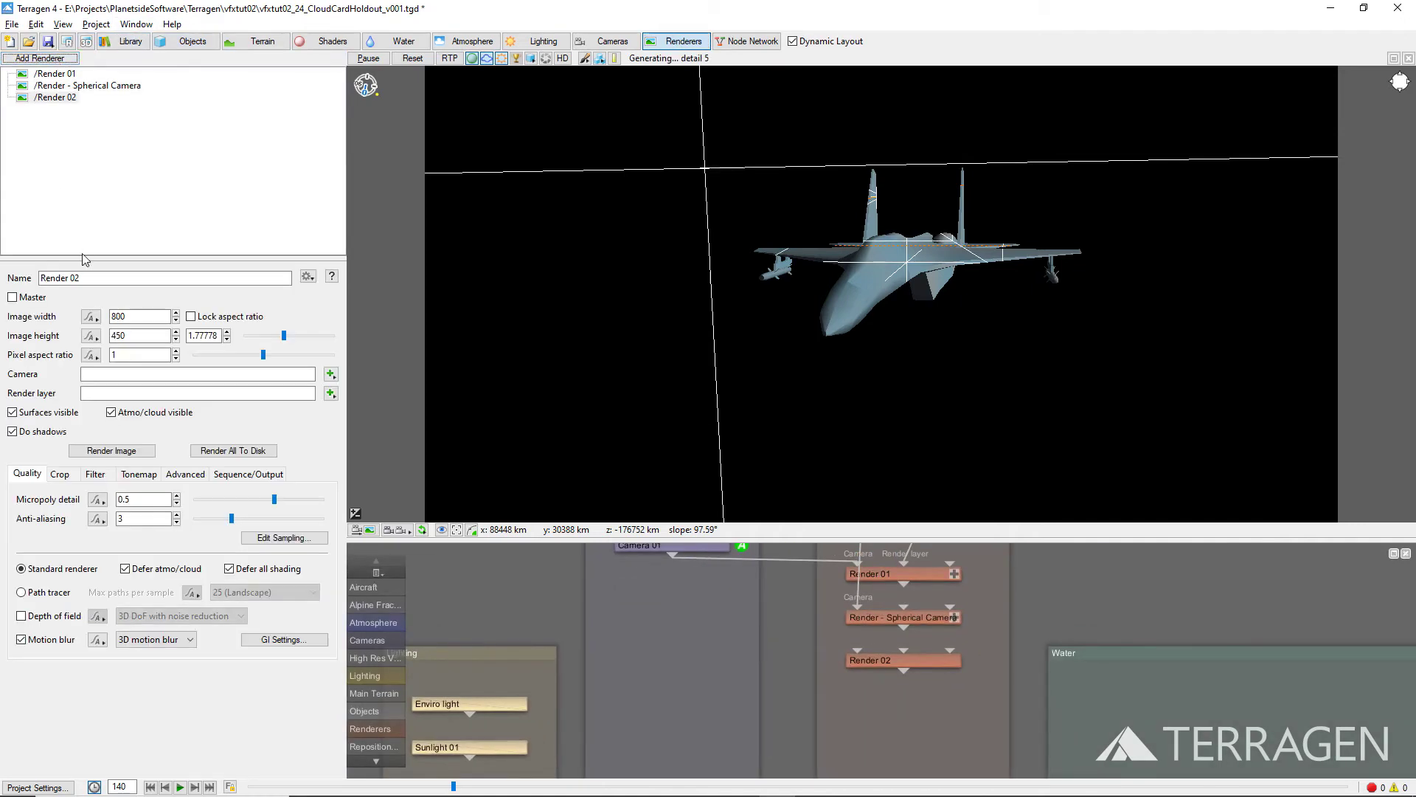
click(103, 278)
text(Render - FG Cloud)
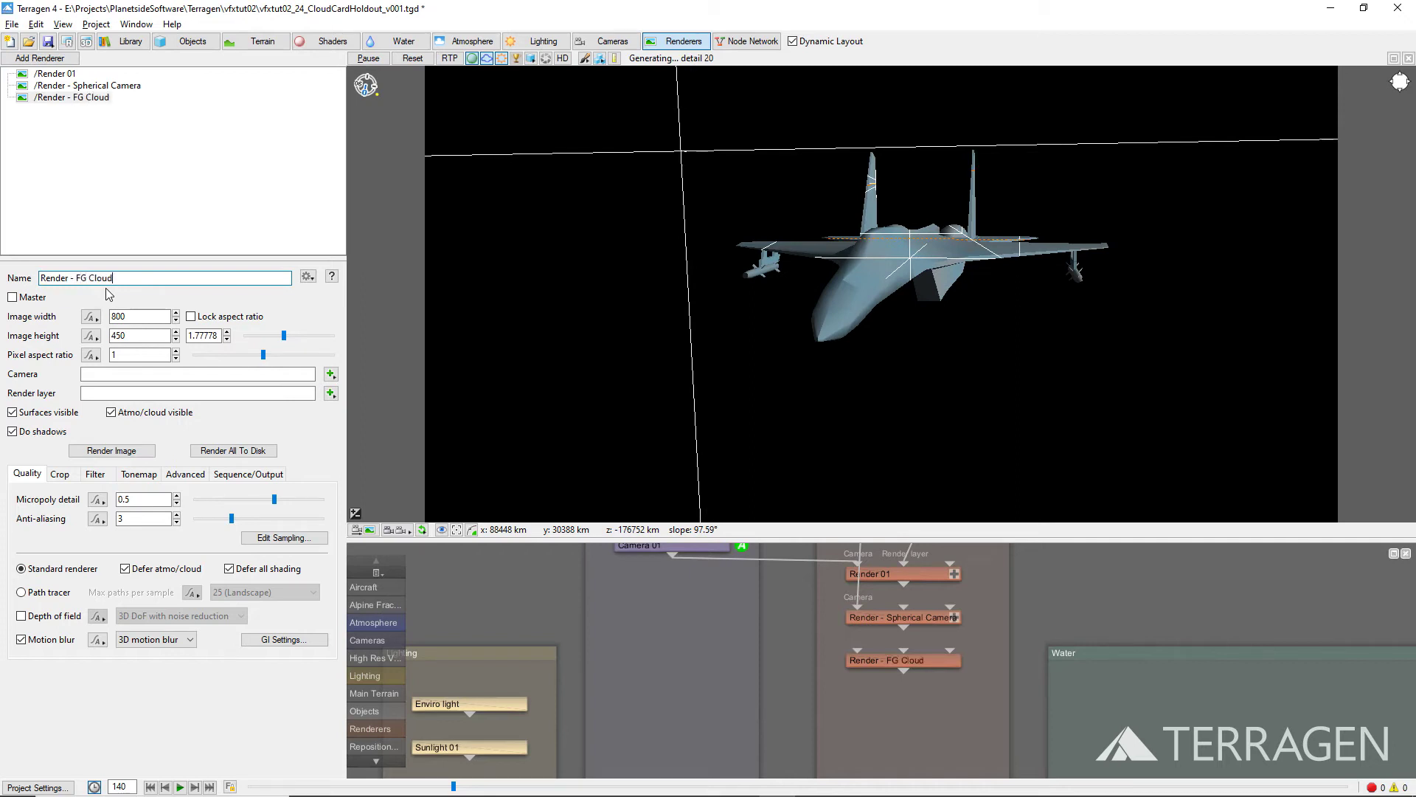
Step: Assign Camera 01 as the new renderer's camera
click(331, 375)
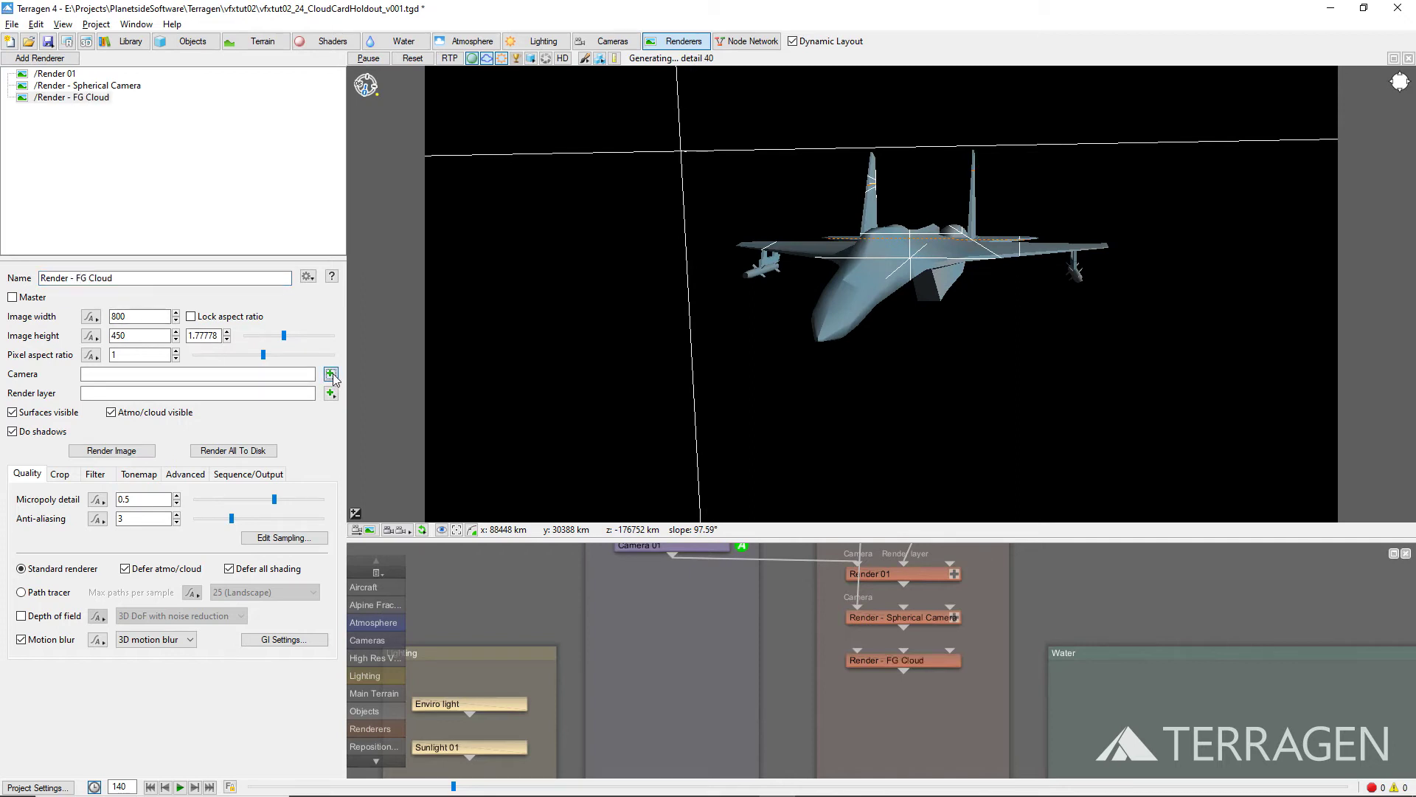
mouse_move(405, 418)
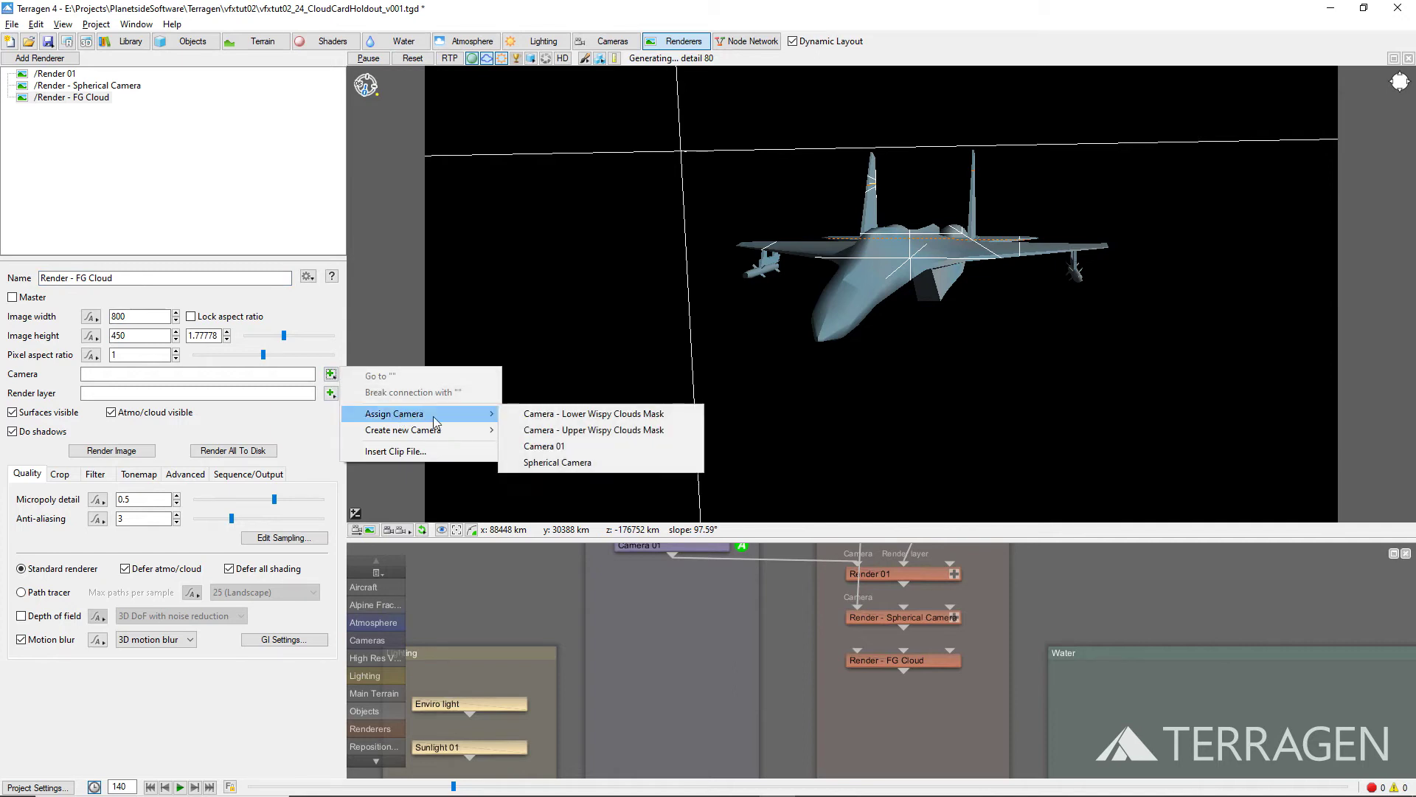
click(554, 446)
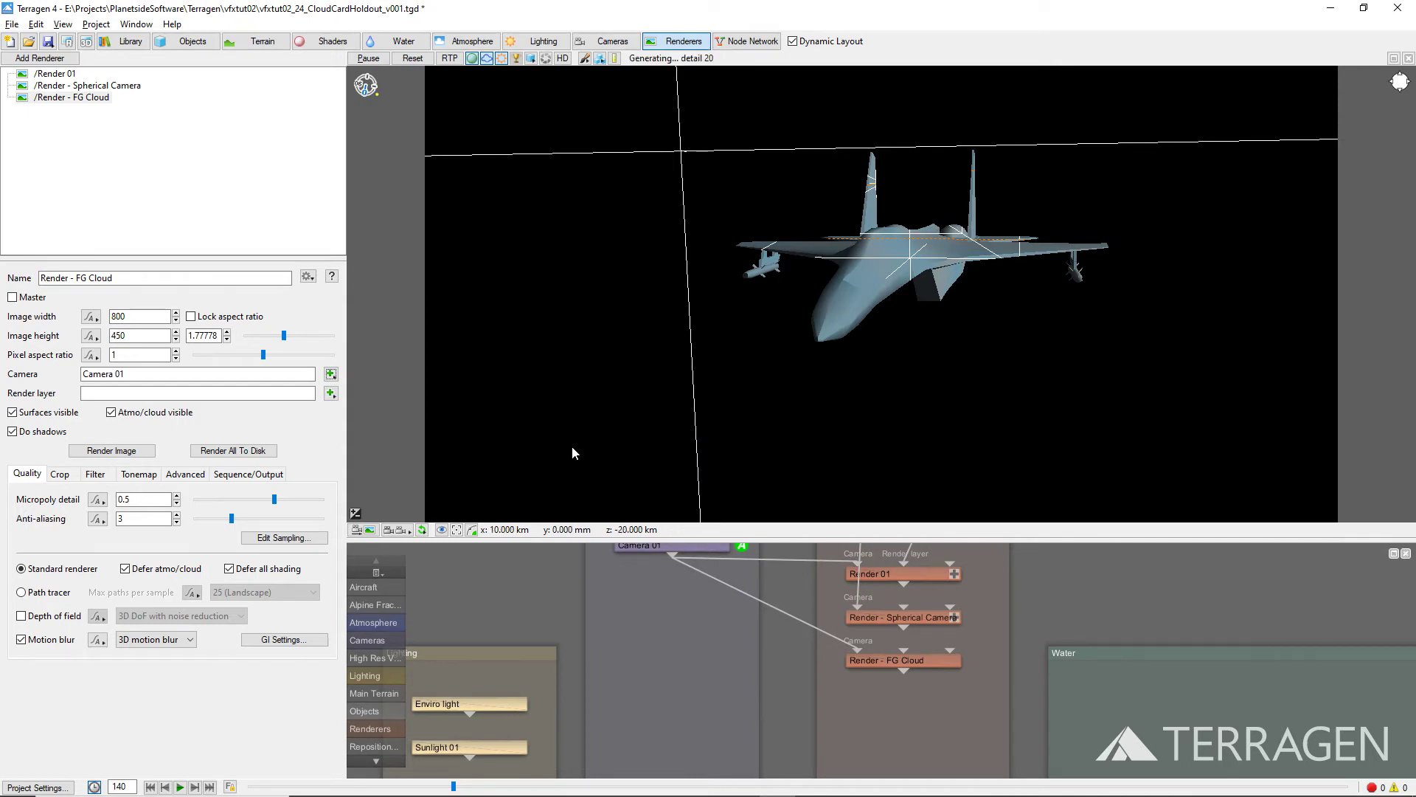
Step: Change Sequence last to 110 so the renderer outputs frames 1 to 110
click(270, 478)
drag(111, 612, 65, 615)
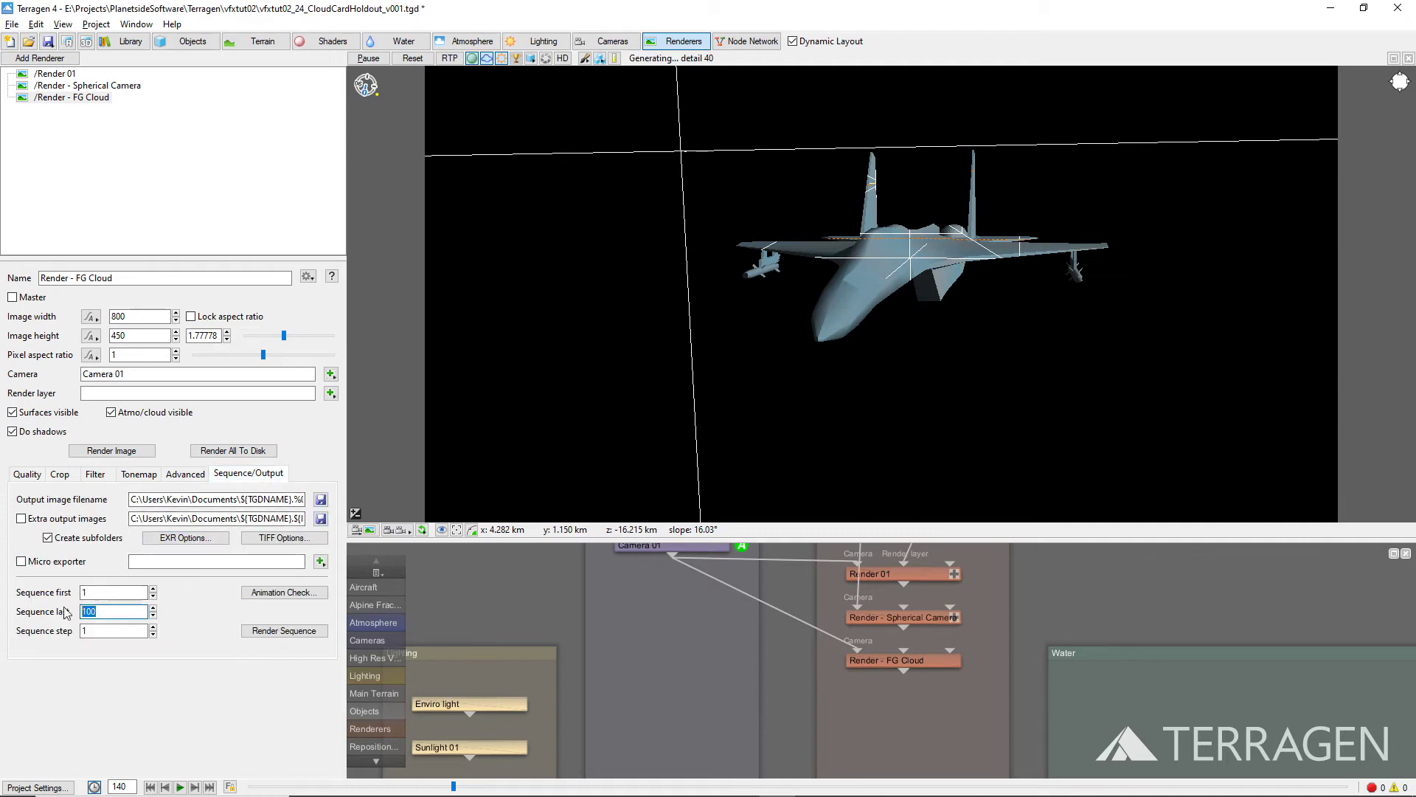
text(110)
Step: Enable Do crop region with crop right 0.65, bottom 0.35 and top 0.85
click(60, 474)
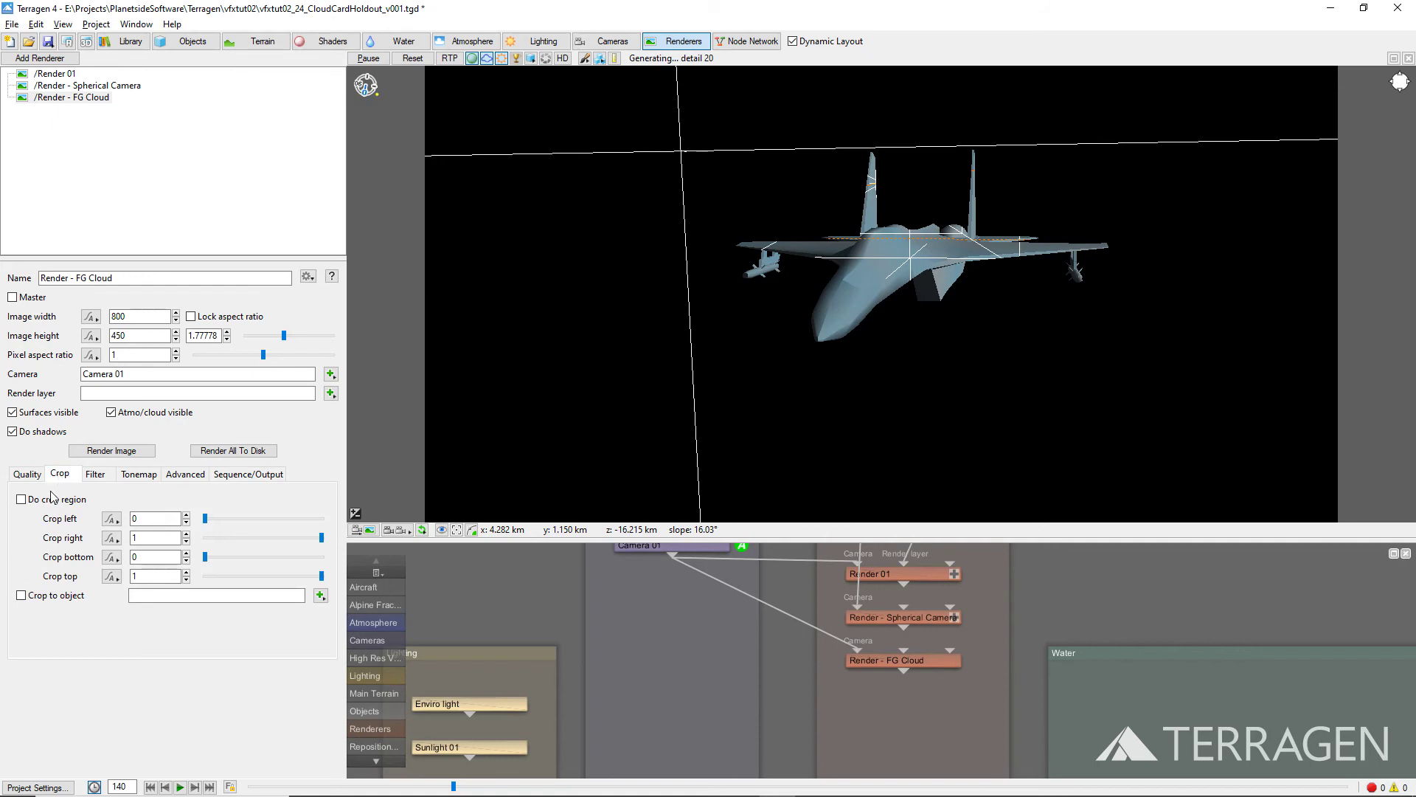
click(50, 501)
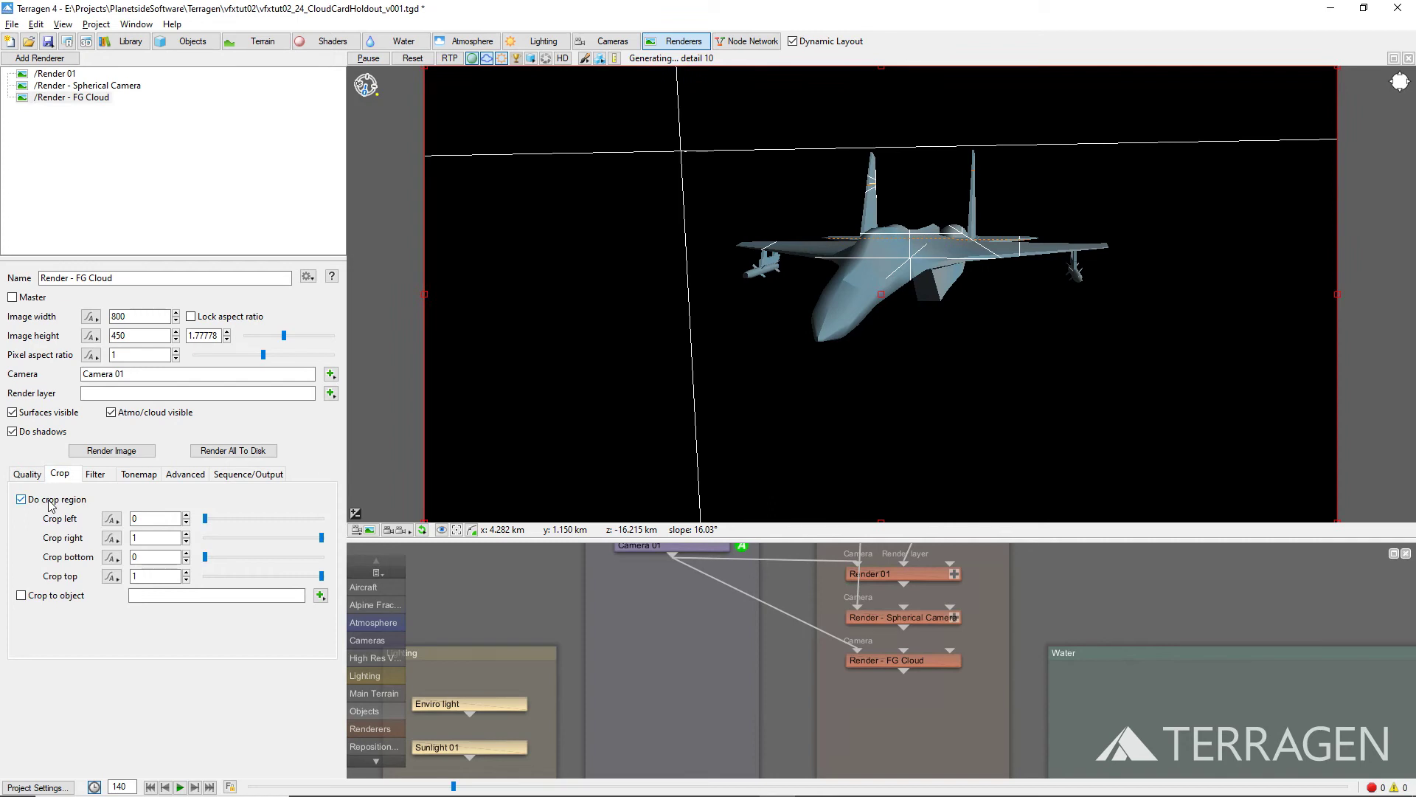
double_click(133, 538)
text(0.65)
key(Tab)
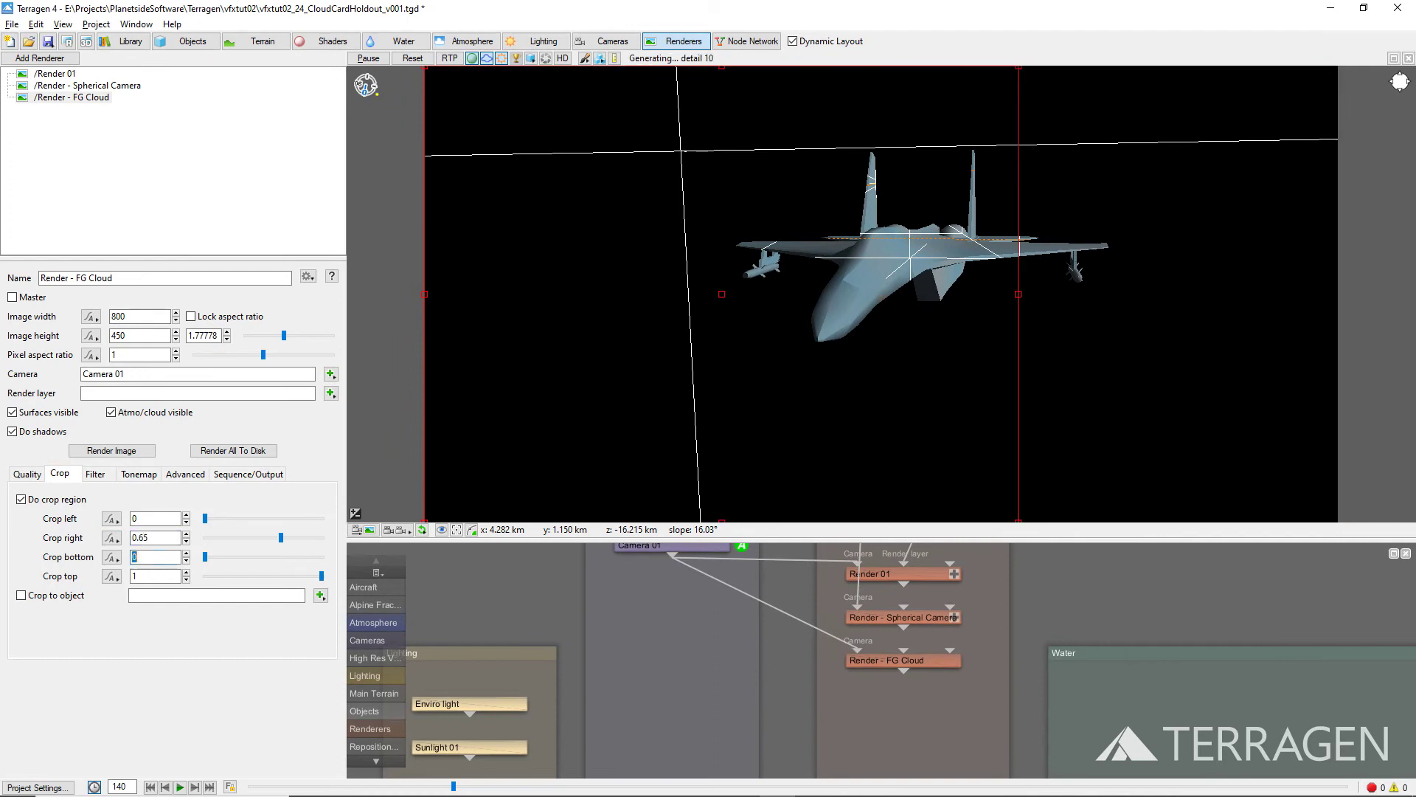
text(0.35)
key(Tab)
text(0.85)
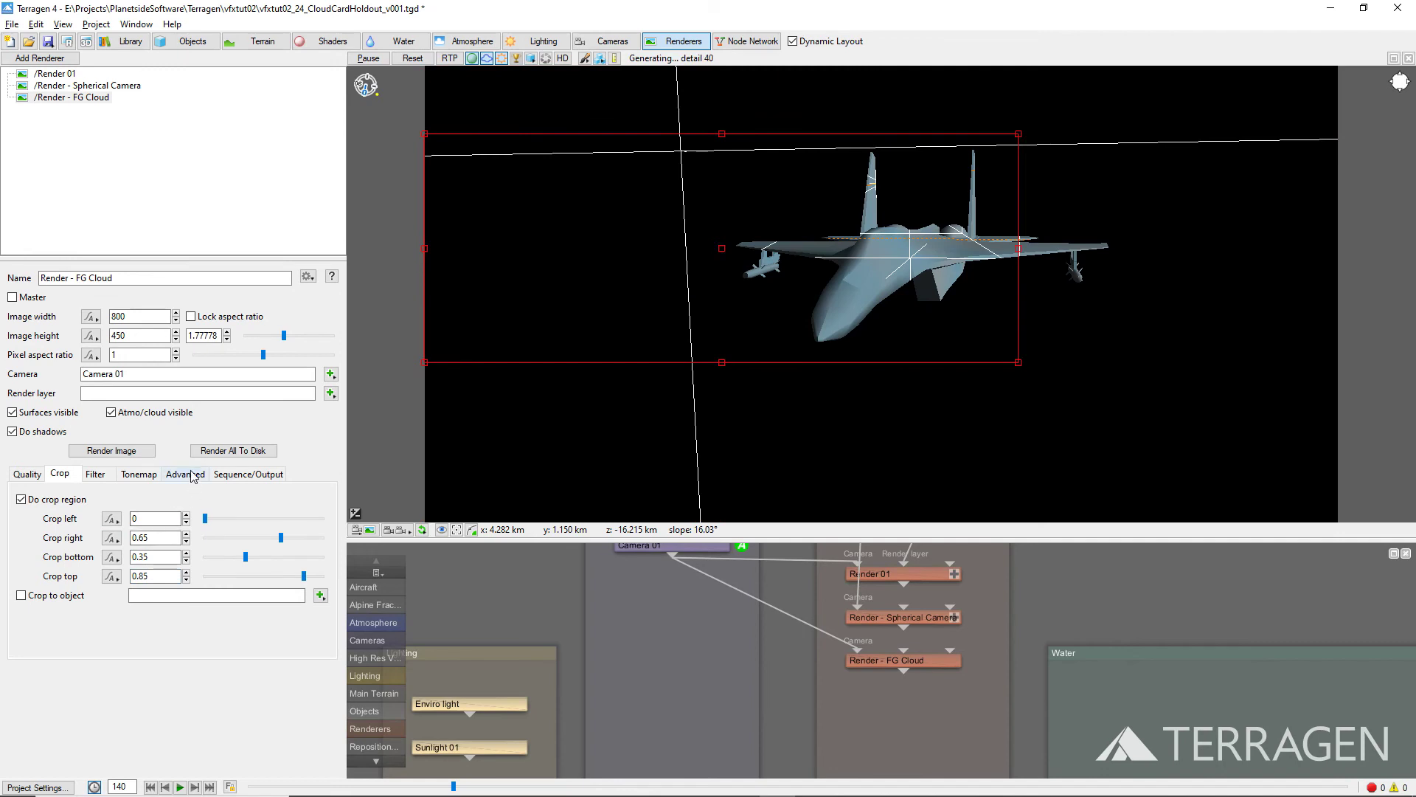
Step: Change the Advanced ray detail region from detail in crop region to 360 degree detail (optimal)
click(186, 474)
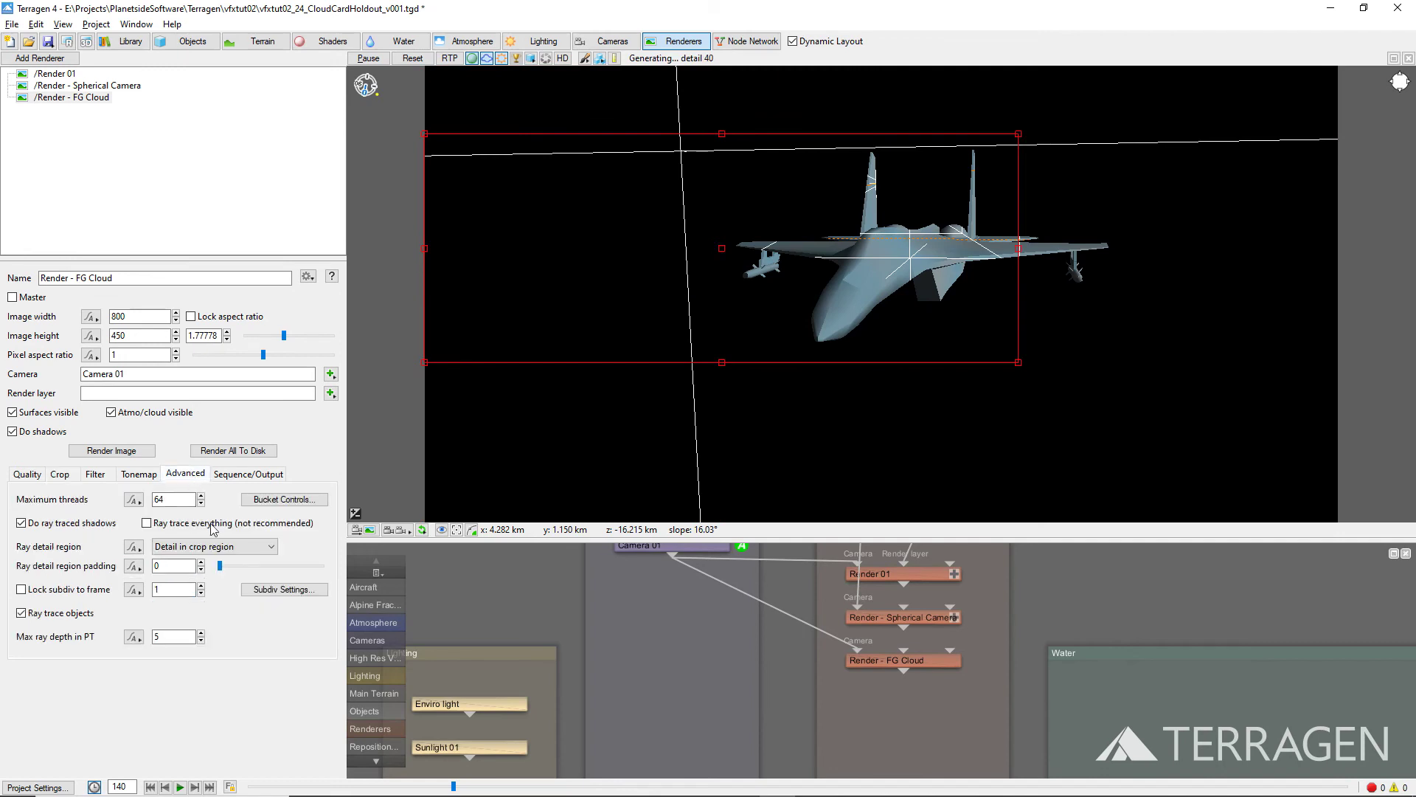
click(219, 550)
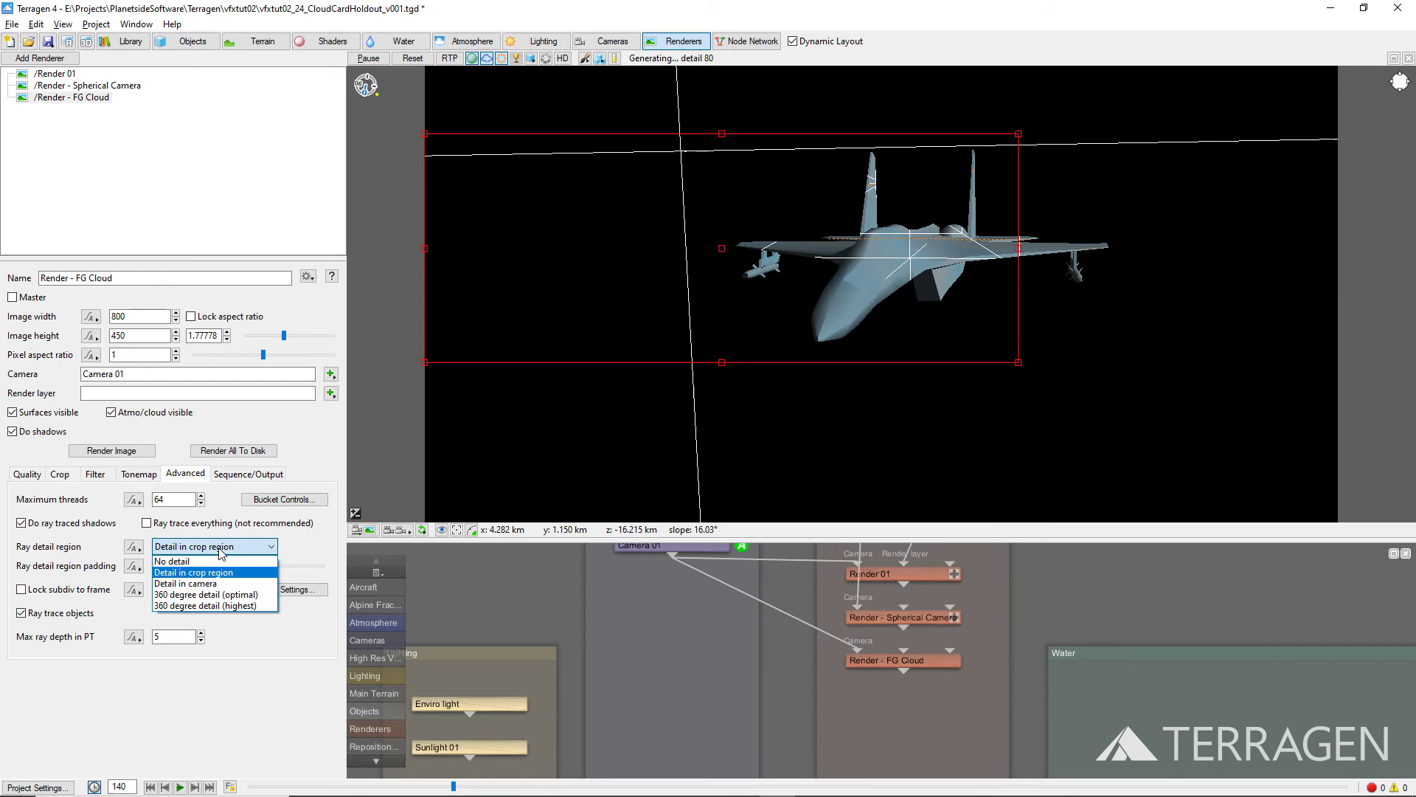
click(233, 594)
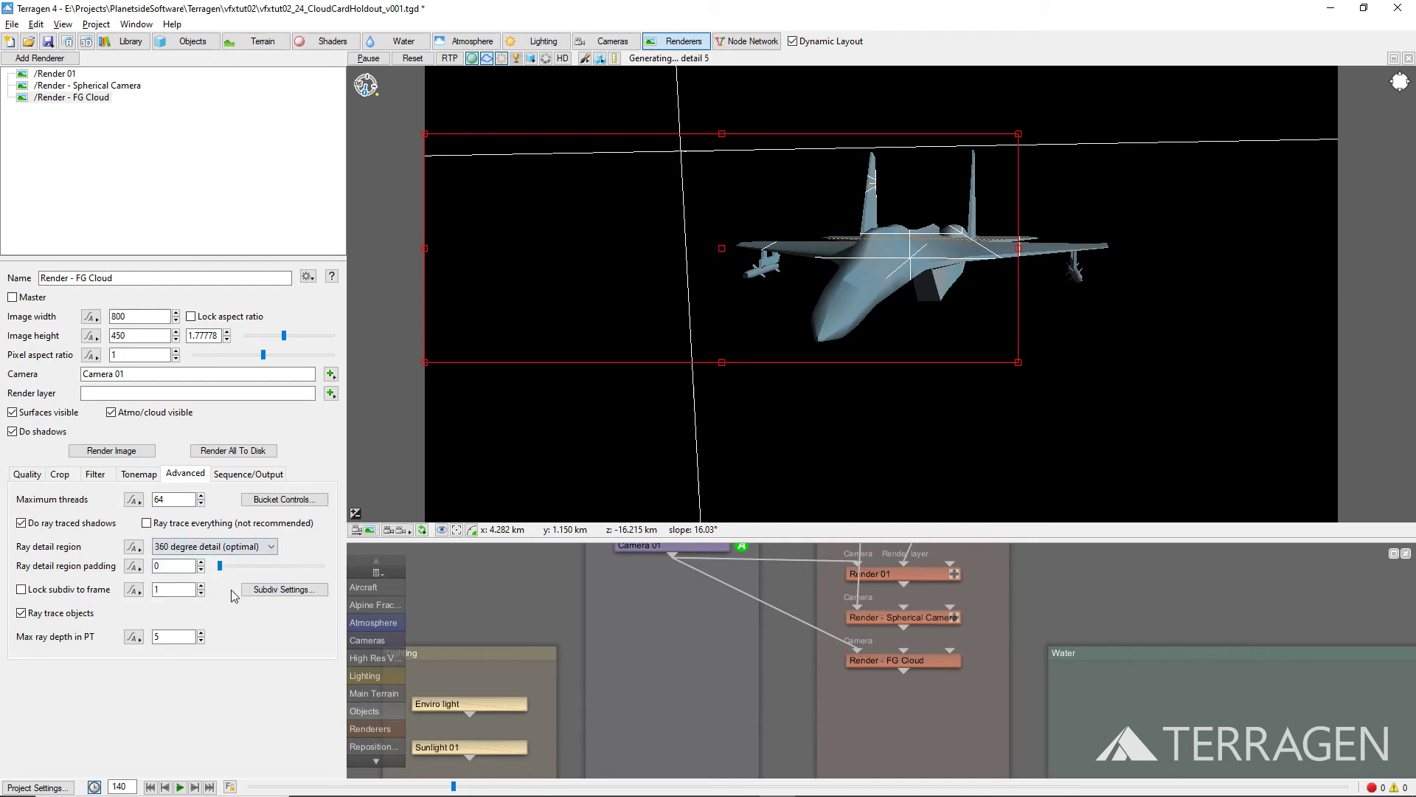